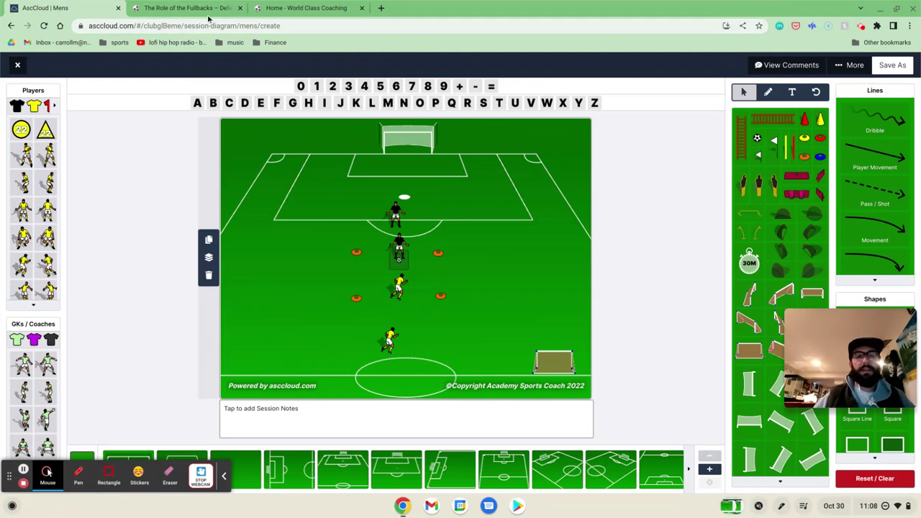
Step: Switch to the 'The Role of the Fullbacks – Defending' eBook page on World Class Coaching
{"action": "left_click", "coordinate": [209, 16]}
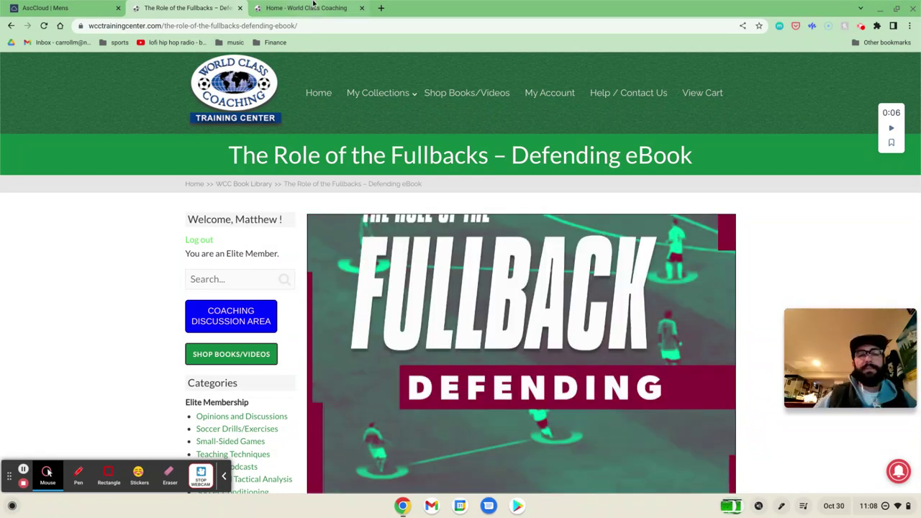
Step: Return to the AscCloud | Mens diagram editor showing the half-pitch defending drill
{"action": "mouse_move", "coordinate": [99, 7]}
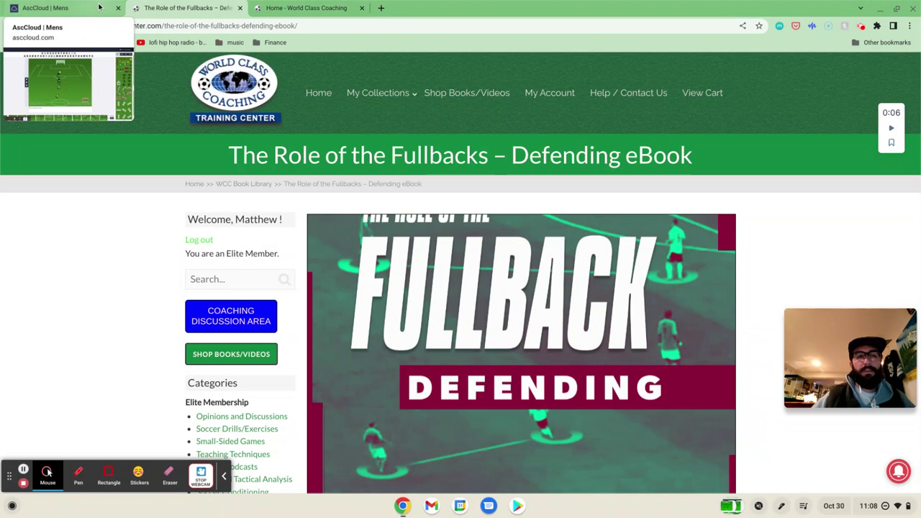
{"action": "left_click", "coordinate": [99, 7]}
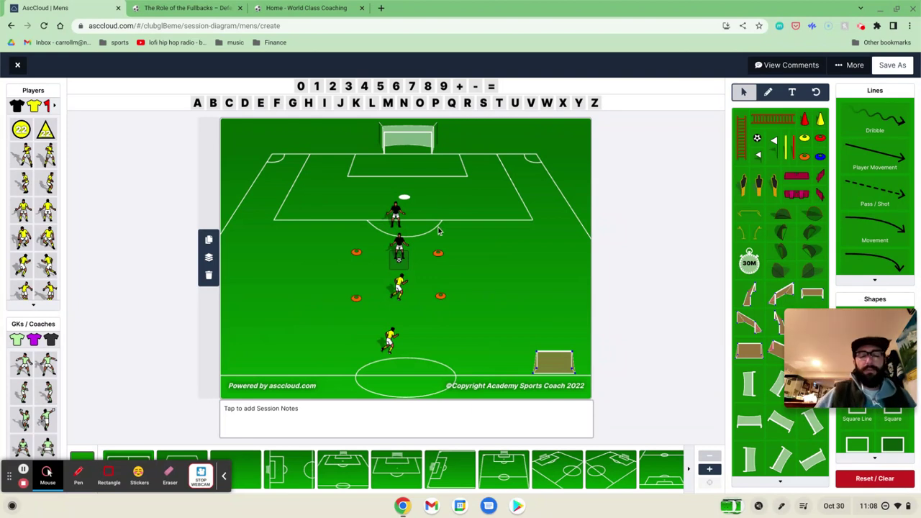
{"action": "left_click_drag", "start_coordinate": [402, 288], "coordinate": [401, 296]}
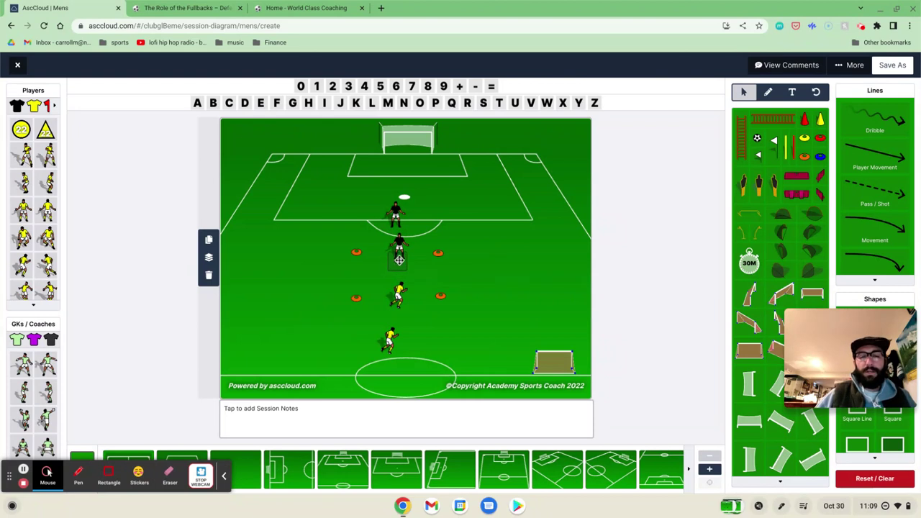
{"action": "left_click_drag", "start_coordinate": [400, 295], "coordinate": [400, 277]}
Step: Stack the lower yellow player behind the other and shift the middle black player left
{"action": "left_click", "coordinate": [403, 319]}
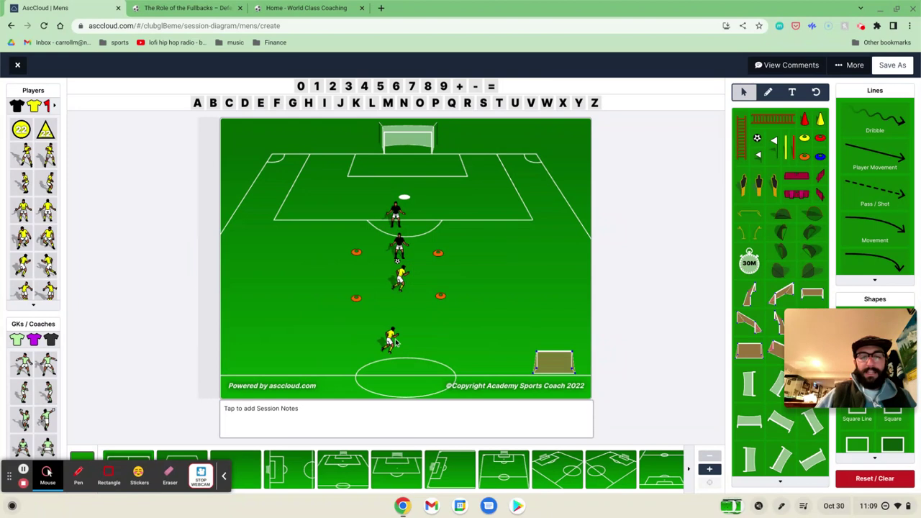
{"action": "left_click_drag", "start_coordinate": [393, 341], "coordinate": [398, 311]}
{"action": "left_click", "coordinate": [398, 245]}
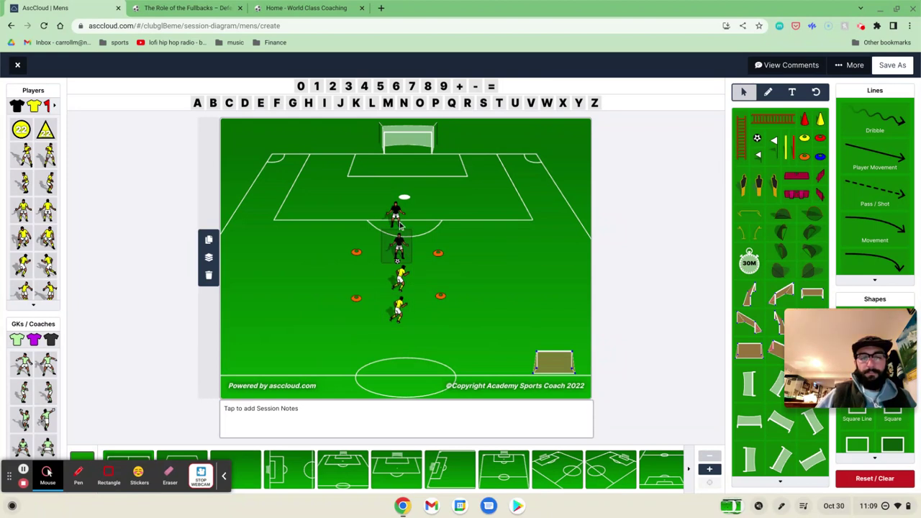
{"action": "left_click", "coordinate": [402, 288]}
{"action": "left_click", "coordinate": [395, 213]}
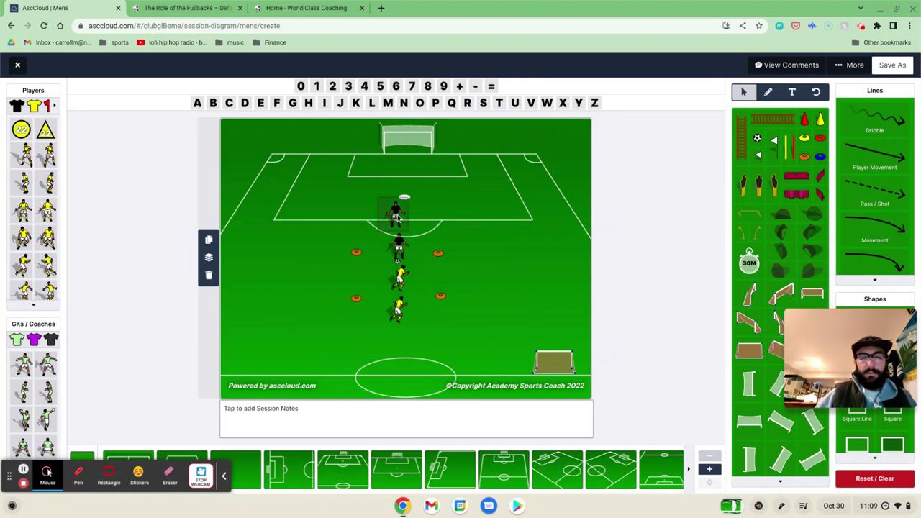
{"action": "left_click", "coordinate": [398, 248]}
{"action": "left_click_drag", "start_coordinate": [398, 256], "coordinate": [378, 270]}
{"action": "left_click_drag", "start_coordinate": [399, 311], "coordinate": [439, 207]}
{"action": "left_click", "coordinate": [380, 289]}
Step: Give the ball to a yellow player, bring the blacks between the cones and into the arc, and drop a yellow behind
{"action": "left_click", "coordinate": [446, 247]}
{"action": "left_click_drag", "start_coordinate": [383, 259], "coordinate": [352, 356]}
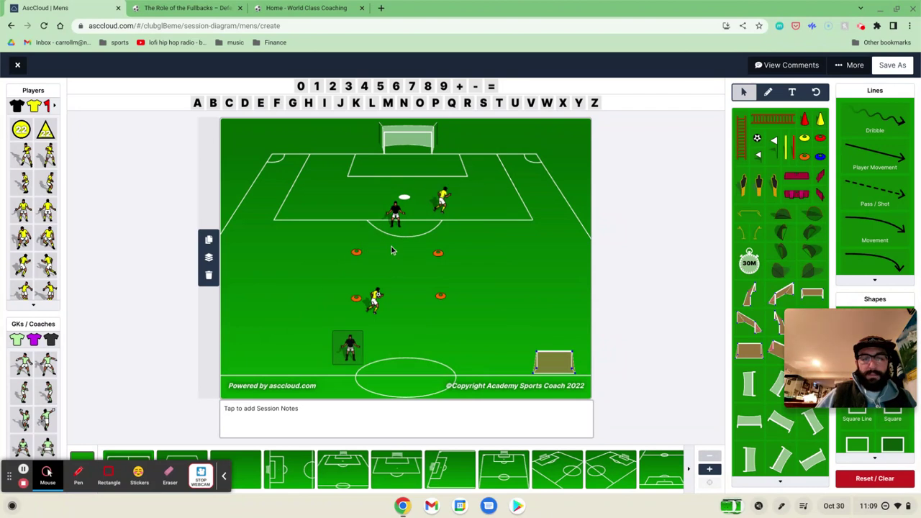
{"action": "left_click_drag", "start_coordinate": [400, 221], "coordinate": [391, 261]}
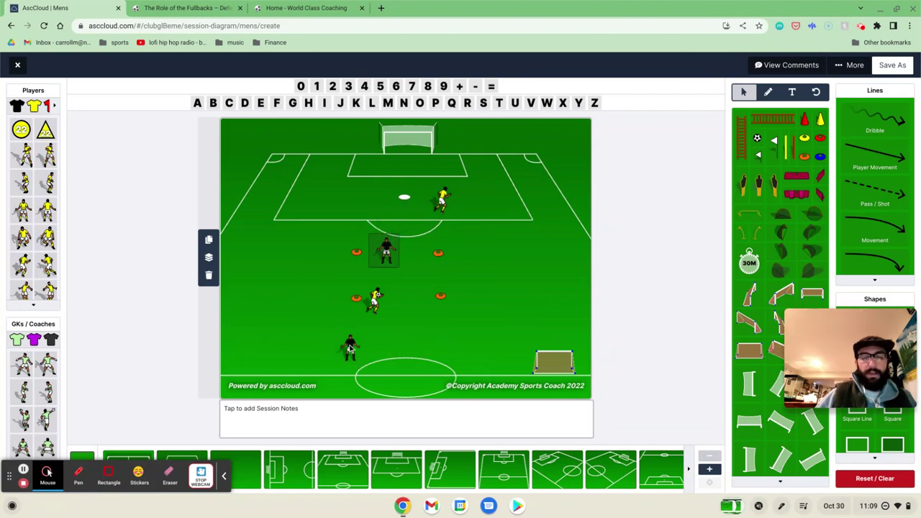
{"action": "left_click_drag", "start_coordinate": [353, 335], "coordinate": [409, 213]}
{"action": "left_click_drag", "start_coordinate": [385, 245], "coordinate": [391, 240]}
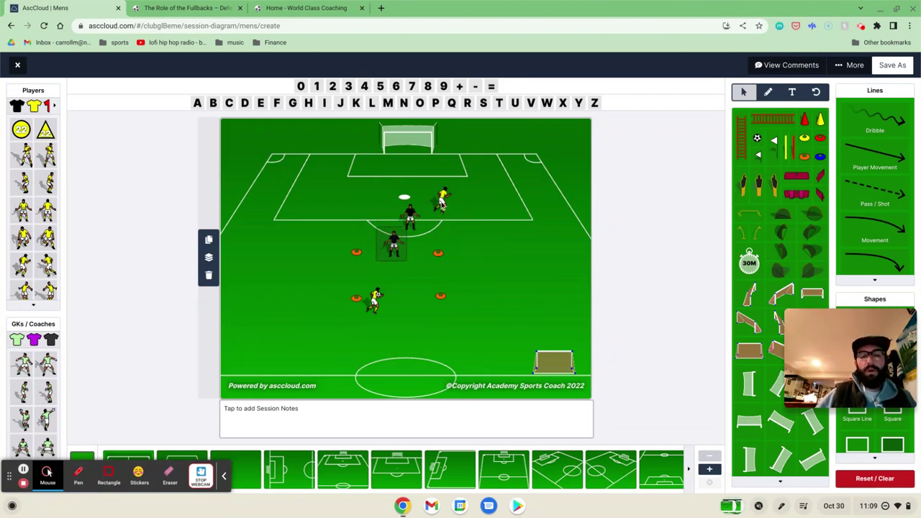
{"action": "left_click_drag", "start_coordinate": [443, 206], "coordinate": [392, 296]}
{"action": "left_click", "coordinate": [376, 299]}
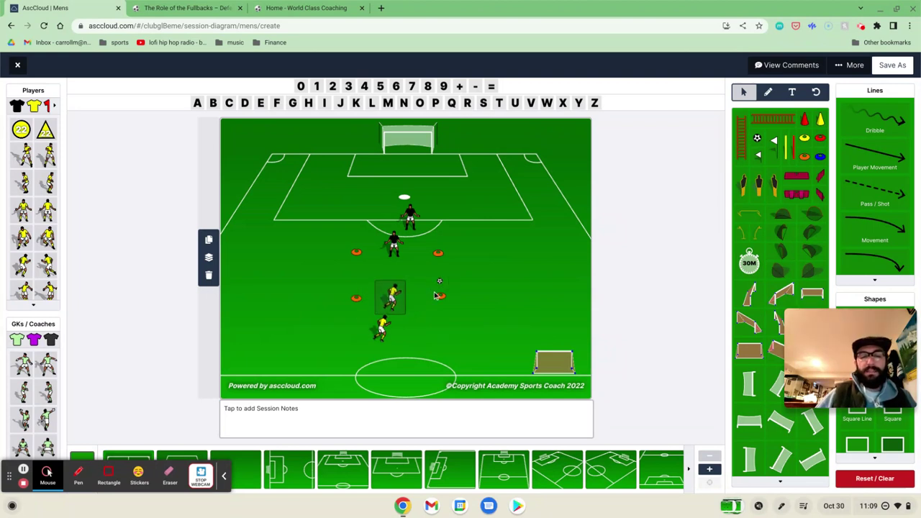
Step: Shift the black players out to the cones and pass the ball to the upper black player
{"action": "left_click_drag", "start_coordinate": [442, 282], "coordinate": [403, 269]}
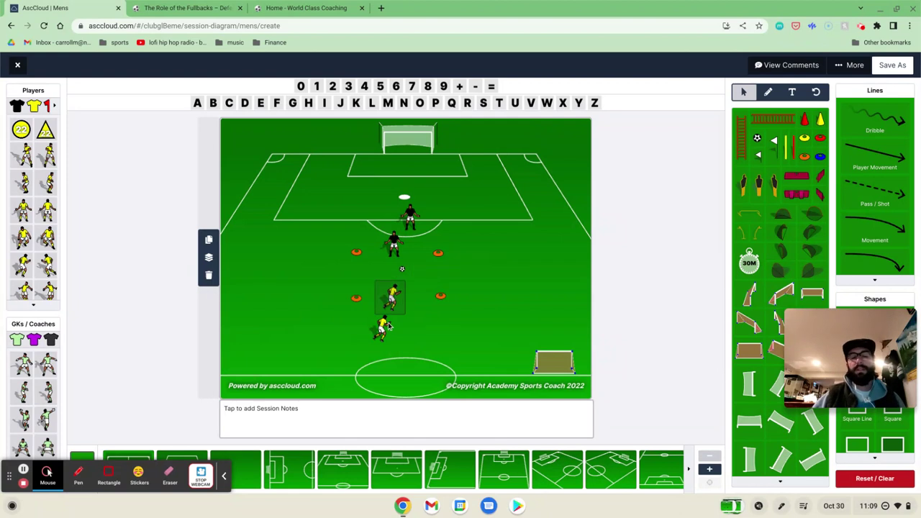
{"action": "left_click", "coordinate": [383, 327]}
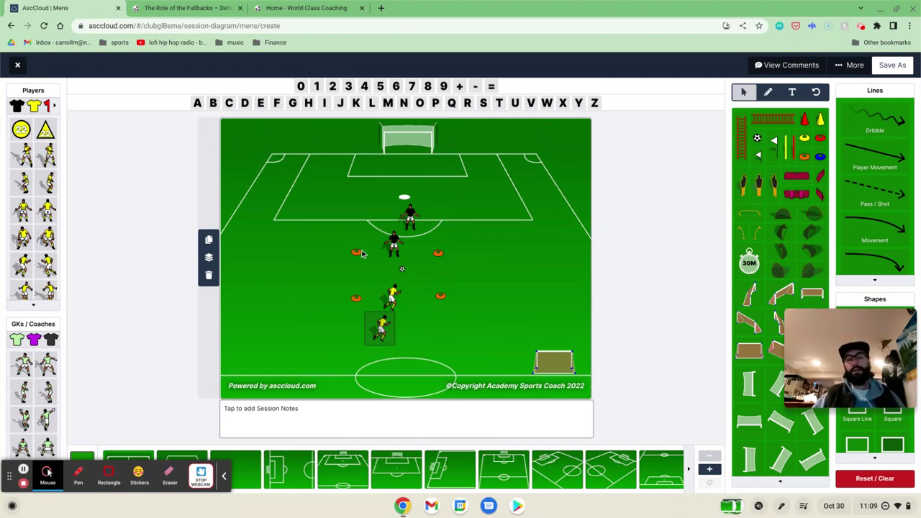
{"action": "left_click_drag", "start_coordinate": [360, 254], "coordinate": [362, 251]}
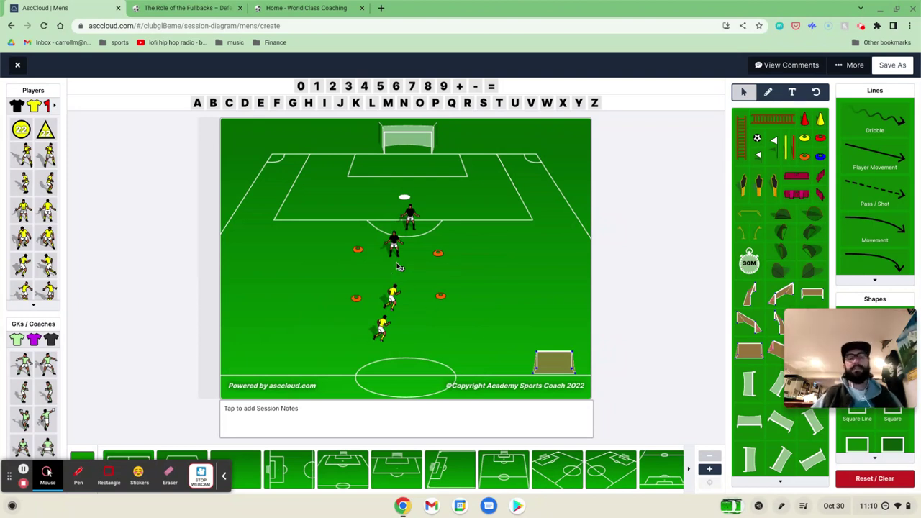
{"action": "left_click_drag", "start_coordinate": [394, 243], "coordinate": [401, 288]}
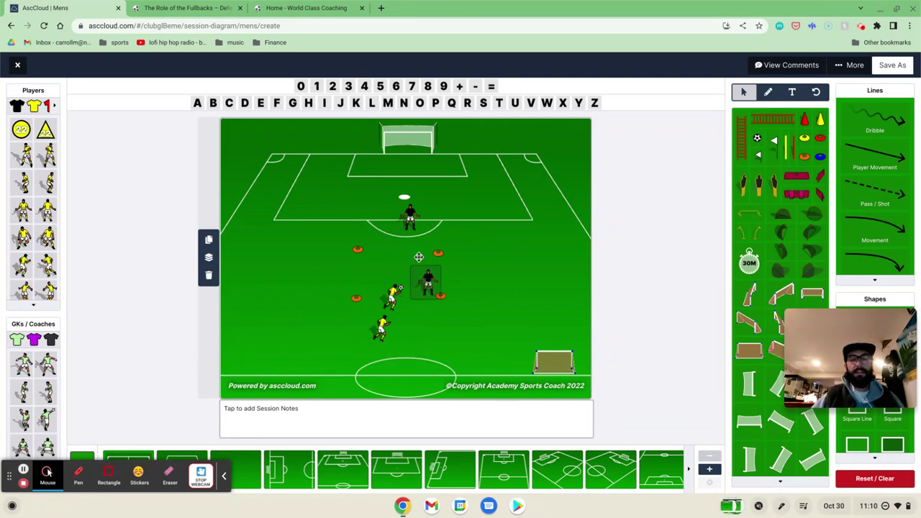
{"action": "left_click_drag", "start_coordinate": [412, 230], "coordinate": [374, 251]}
{"action": "left_click_drag", "start_coordinate": [402, 290], "coordinate": [374, 251]}
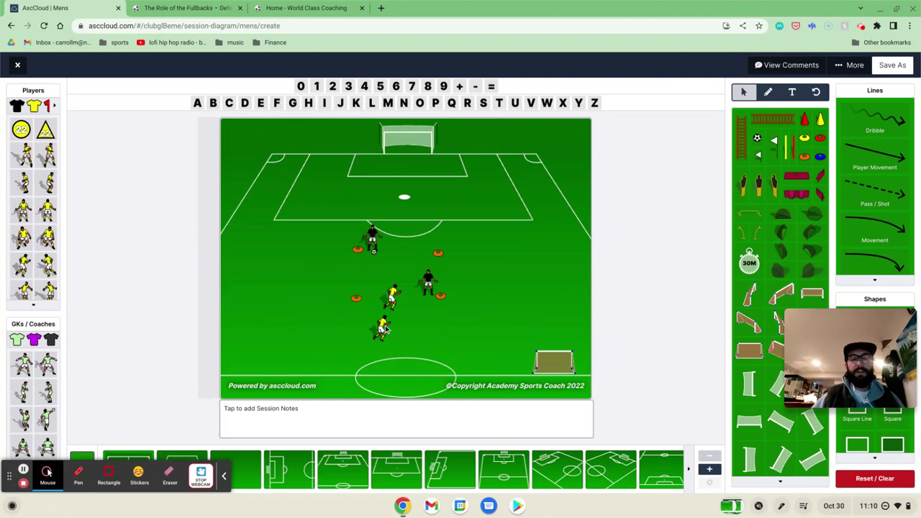
Step: Drop the back yellow deeper, bring the black players back up into the column, and widen the upper-left cone
{"action": "mouse_move", "coordinate": [387, 329]}
{"action": "left_mouse_down"}
{"action": "mouse_move", "coordinate": [405, 317]}
{"action": "mouse_move", "coordinate": [378, 278]}
{"action": "mouse_move", "coordinate": [389, 346]}
{"action": "left_mouse_up"}
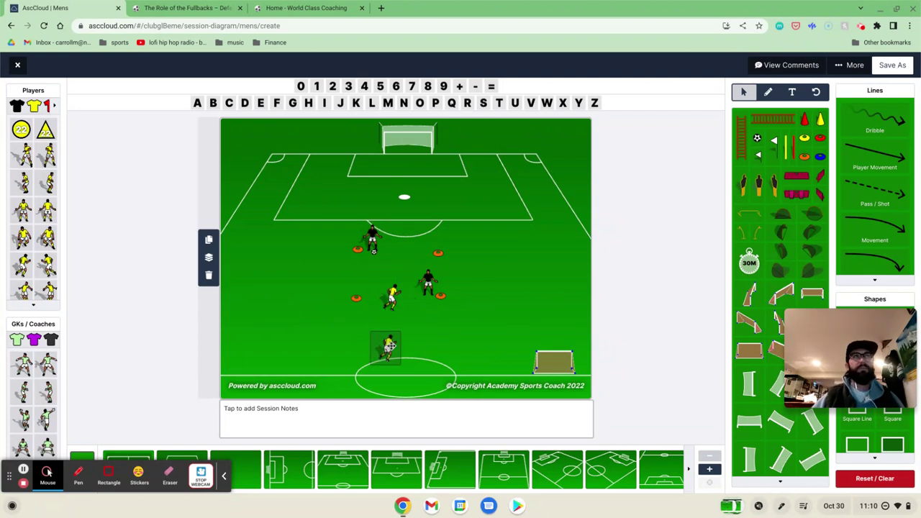
{"action": "left_click_drag", "start_coordinate": [422, 279], "coordinate": [414, 214]}
{"action": "left_click", "coordinate": [382, 240]}
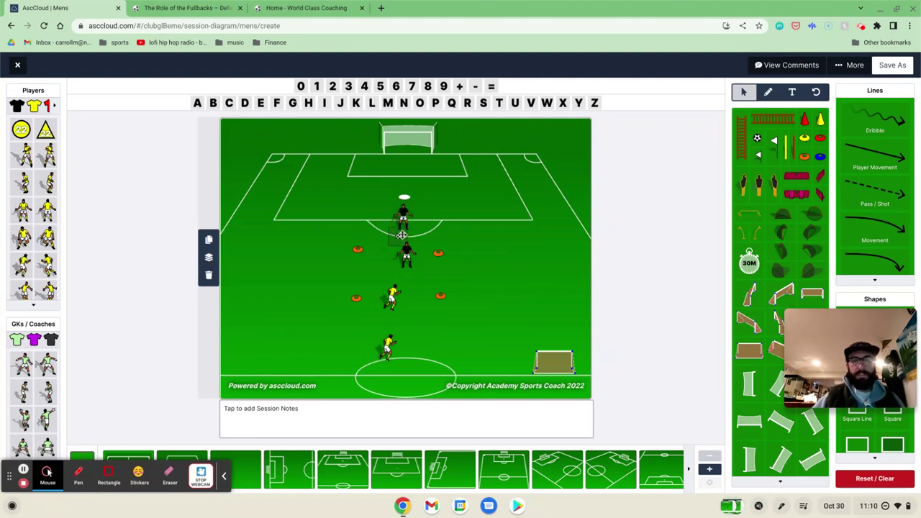
{"action": "left_click_drag", "start_coordinate": [405, 259], "coordinate": [394, 245]}
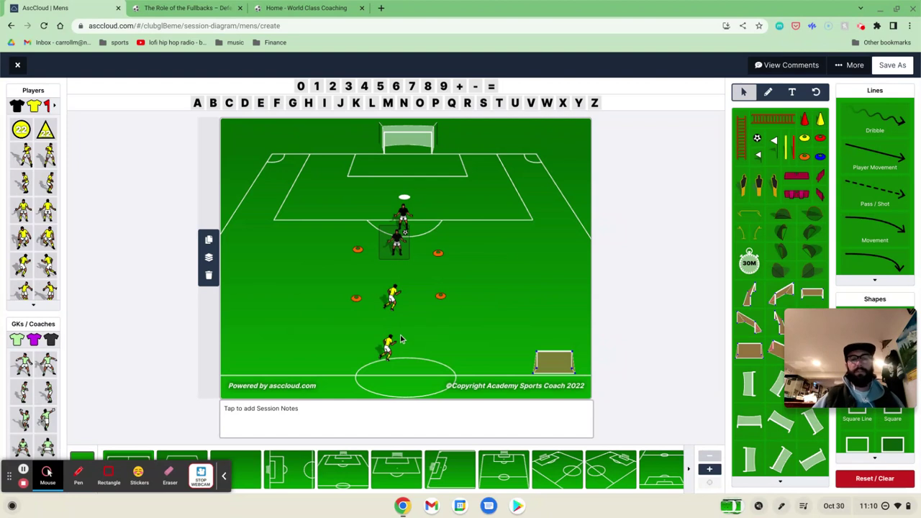
{"action": "left_click_drag", "start_coordinate": [357, 250], "coordinate": [314, 238]}
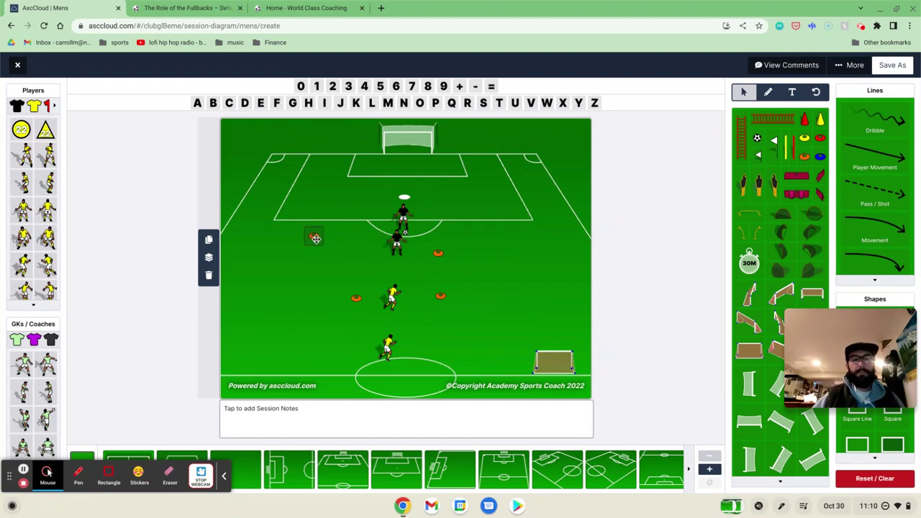
Step: Move the upper-right, lower-left and lower-right cones outward to widen the grid
{"action": "left_click_drag", "start_coordinate": [438, 254], "coordinate": [515, 239]}
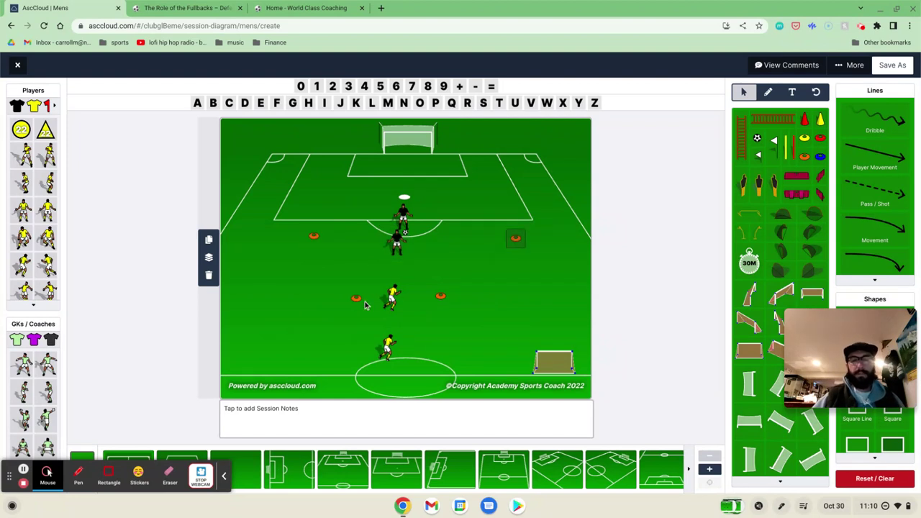
{"action": "left_click_drag", "start_coordinate": [358, 299], "coordinate": [308, 326]}
{"action": "left_click_drag", "start_coordinate": [443, 298], "coordinate": [527, 329]}
Step: Bring the small goal beside the lower-right cone, undo the stray move, and shift a black player left
{"action": "left_click_drag", "start_coordinate": [556, 362], "coordinate": [343, 345]}
{"action": "left_click", "coordinate": [551, 324]}
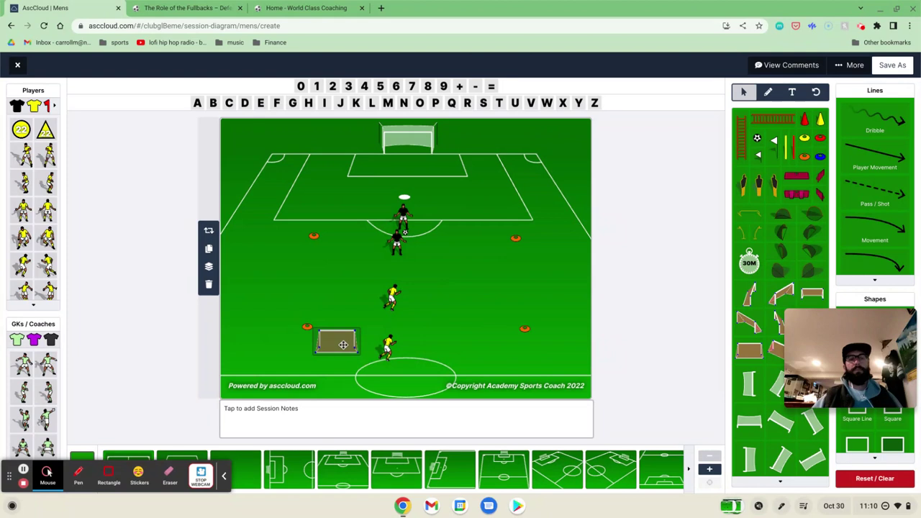
{"action": "key", "text": "ctrl+z"}
{"action": "left_click_drag", "start_coordinate": [399, 249], "coordinate": [349, 228]}
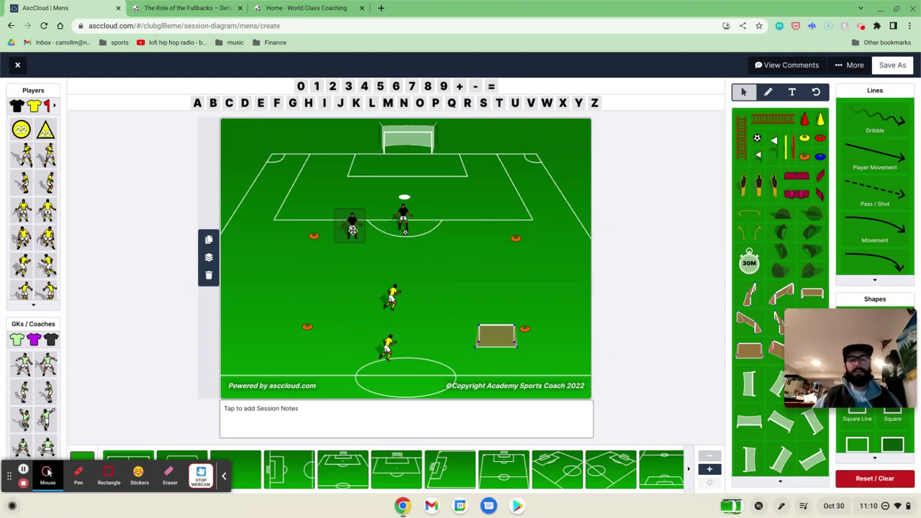
{"action": "left_click", "coordinate": [533, 267]}
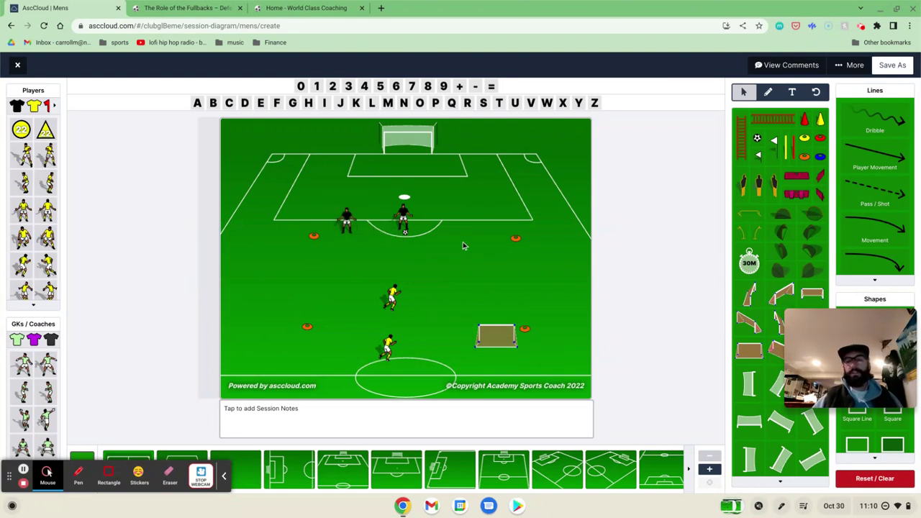
Step: Reposition the two yellow players and move the ball away from the dark player
{"action": "left_click_drag", "start_coordinate": [394, 301], "coordinate": [354, 298]}
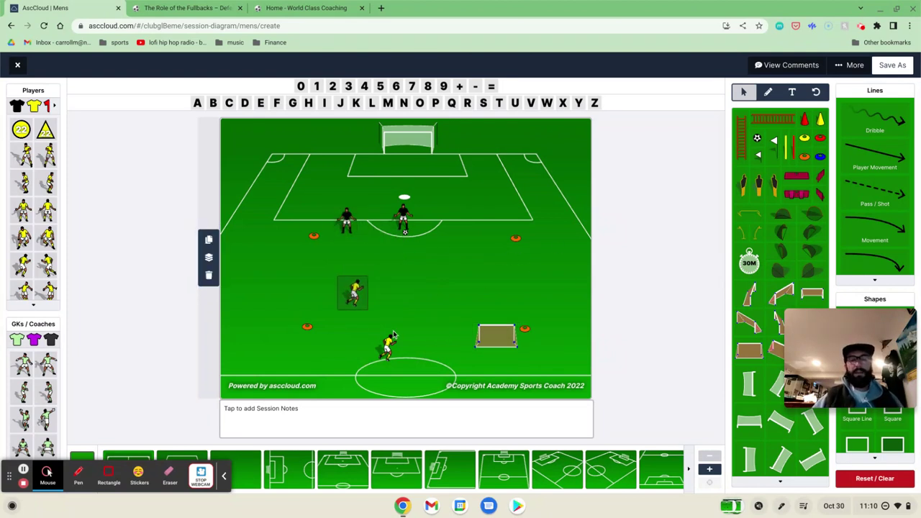
{"action": "left_click_drag", "start_coordinate": [390, 351], "coordinate": [433, 326]}
{"action": "left_click_drag", "start_coordinate": [357, 302], "coordinate": [374, 310]}
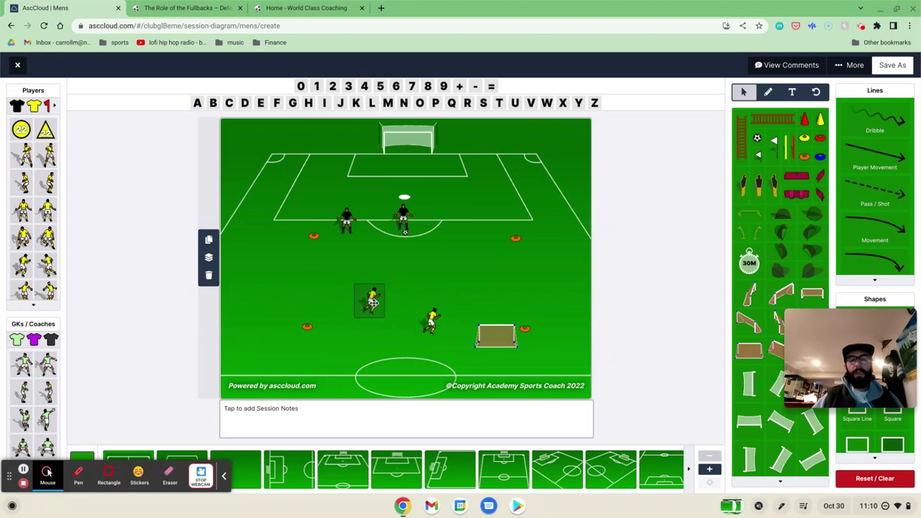
{"action": "left_click", "coordinate": [407, 237]}
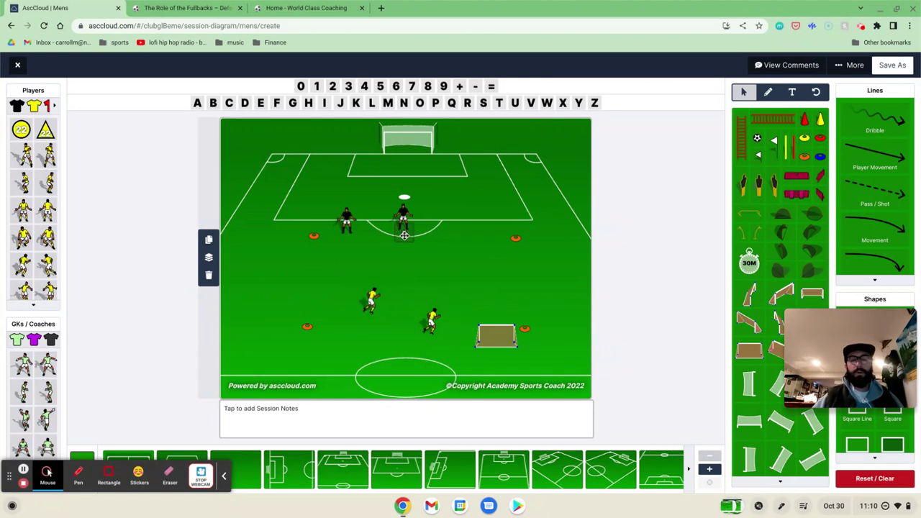
{"action": "left_click_drag", "start_coordinate": [408, 237], "coordinate": [352, 249]}
Step: Move a dark player down, raise the lower yellow, and bring the top dark player toward the yellows
{"action": "left_click", "coordinate": [347, 226]}
{"action": "left_click", "coordinate": [374, 308]}
{"action": "left_click_drag", "start_coordinate": [374, 308], "coordinate": [376, 296]}
{"action": "left_click", "coordinate": [433, 322]}
{"action": "left_click_drag", "start_coordinate": [432, 322], "coordinate": [439, 291]}
{"action": "left_click", "coordinate": [404, 215]}
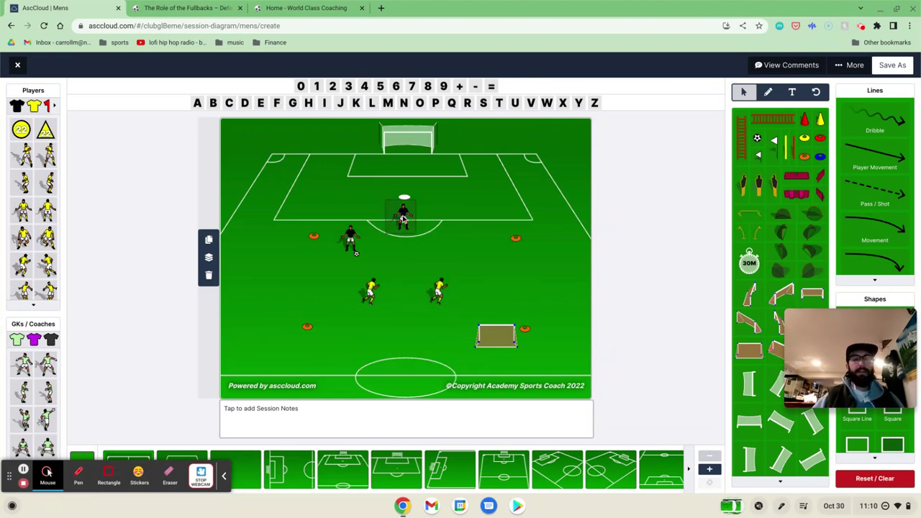
{"action": "left_click_drag", "start_coordinate": [404, 216], "coordinate": [417, 249]}
Step: Fine-tune the left and right yellow players' positions
{"action": "left_click", "coordinate": [369, 281]}
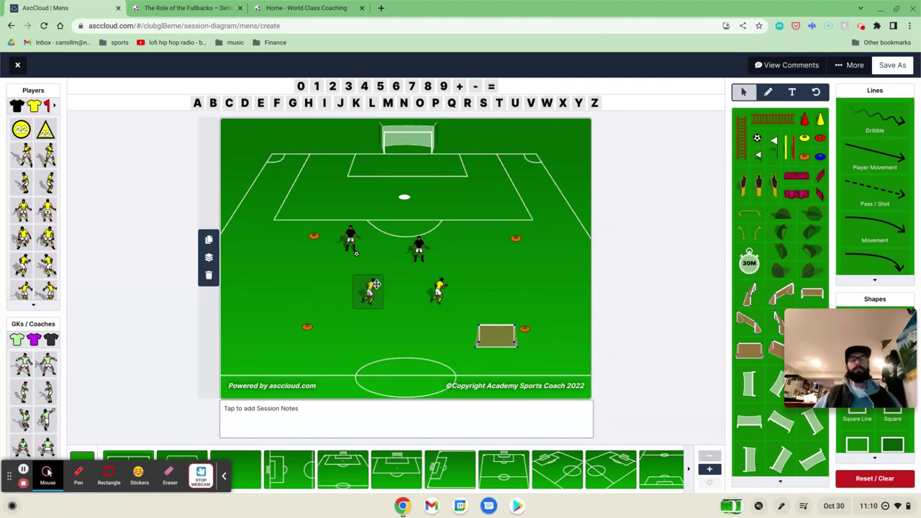
{"action": "left_click_drag", "start_coordinate": [375, 285], "coordinate": [383, 264]}
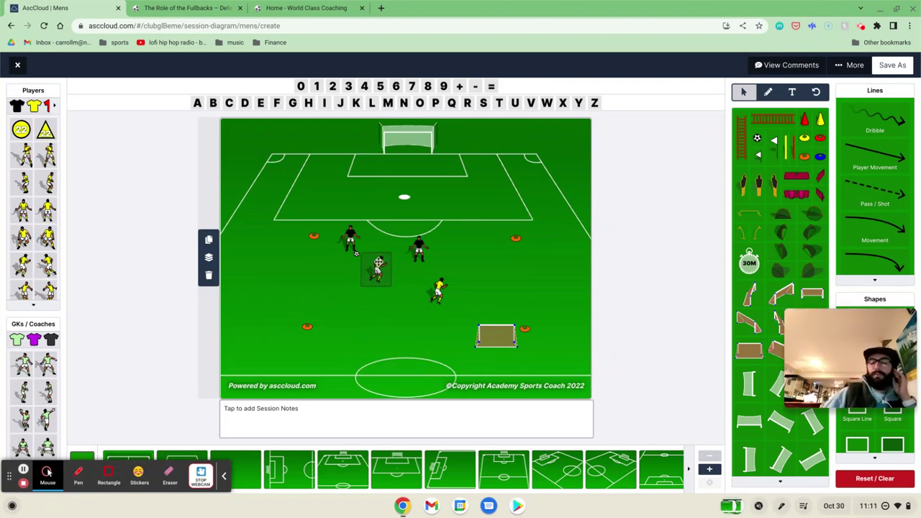
{"action": "left_click_drag", "start_coordinate": [368, 277], "coordinate": [339, 286]}
{"action": "mouse_move", "coordinate": [447, 293]}
{"action": "left_mouse_down"}
{"action": "mouse_move", "coordinate": [402, 264]}
{"action": "mouse_move", "coordinate": [446, 288]}
{"action": "left_mouse_up"}
{"action": "left_click", "coordinate": [345, 280]}
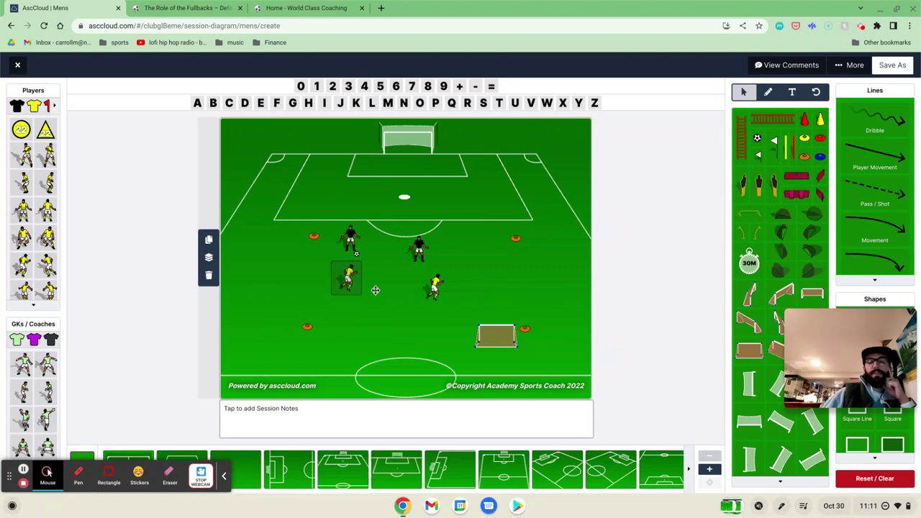
{"action": "left_click", "coordinate": [442, 294]}
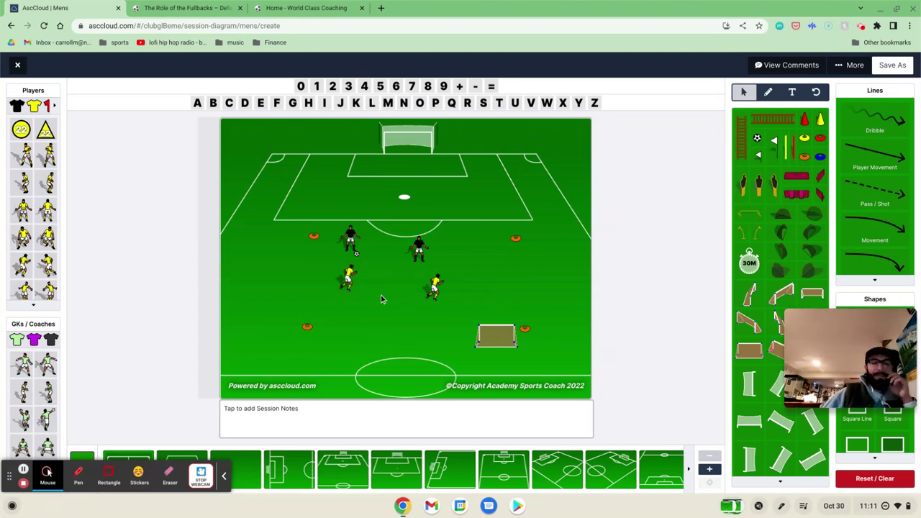
{"action": "left_click", "coordinate": [440, 290]}
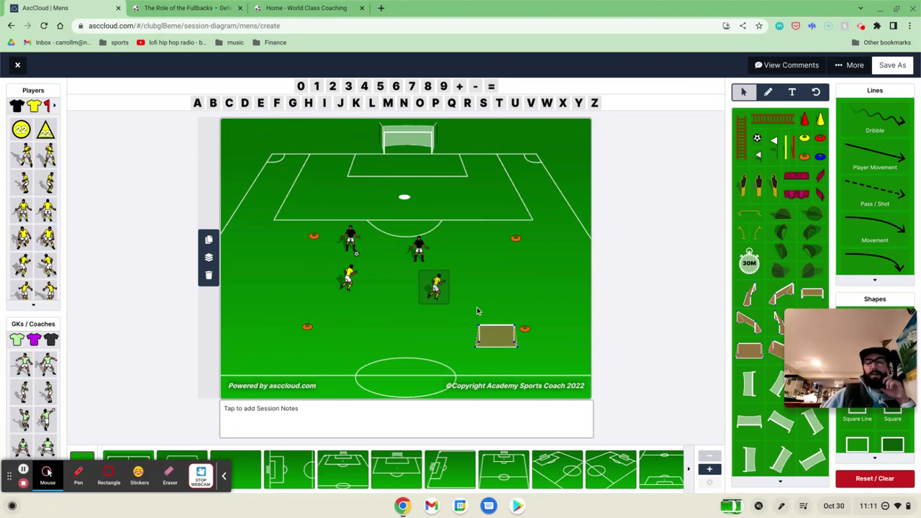
{"action": "left_click", "coordinate": [412, 301]}
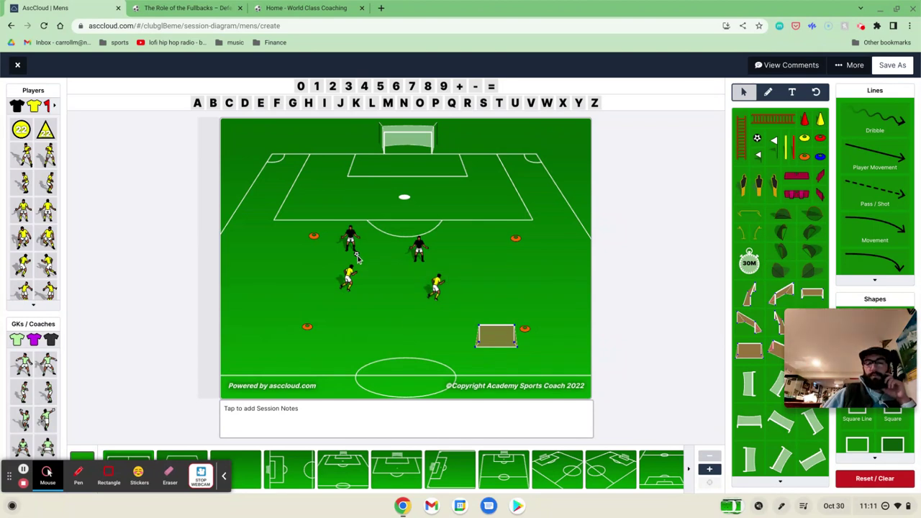
Step: Adjust the black player and right yellow, moving the ball down and back up near the players
{"action": "left_click_drag", "start_coordinate": [358, 258], "coordinate": [416, 321]}
{"action": "mouse_move", "coordinate": [419, 249]}
{"action": "left_mouse_down"}
{"action": "mouse_move", "coordinate": [425, 294]}
{"action": "mouse_move", "coordinate": [420, 253]}
{"action": "left_mouse_up"}
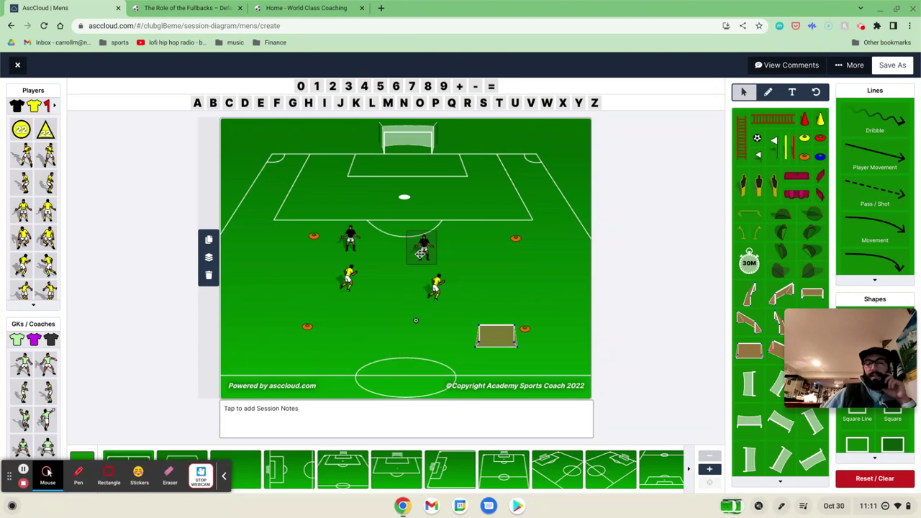
{"action": "mouse_move", "coordinate": [437, 289]}
{"action": "left_mouse_down"}
{"action": "mouse_move", "coordinate": [414, 292]}
{"action": "mouse_move", "coordinate": [452, 285]}
{"action": "left_mouse_up"}
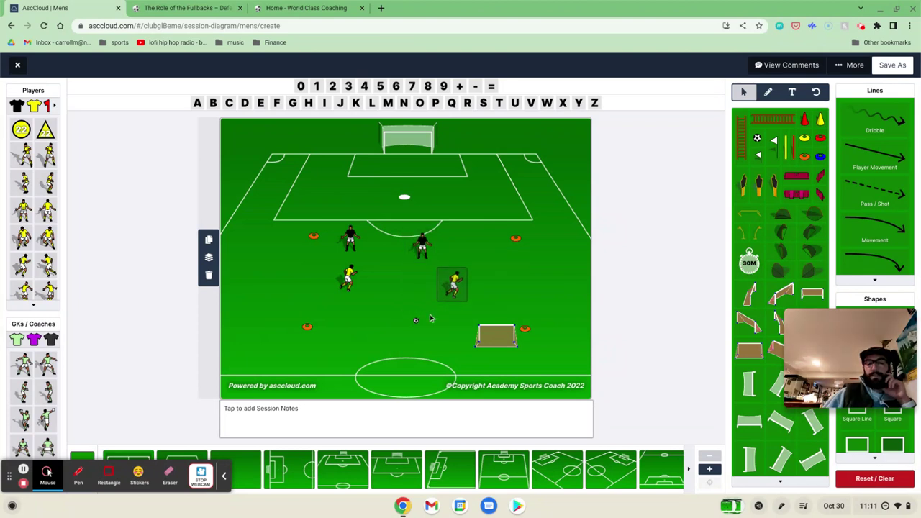
{"action": "left_click_drag", "start_coordinate": [415, 320], "coordinate": [370, 258]}
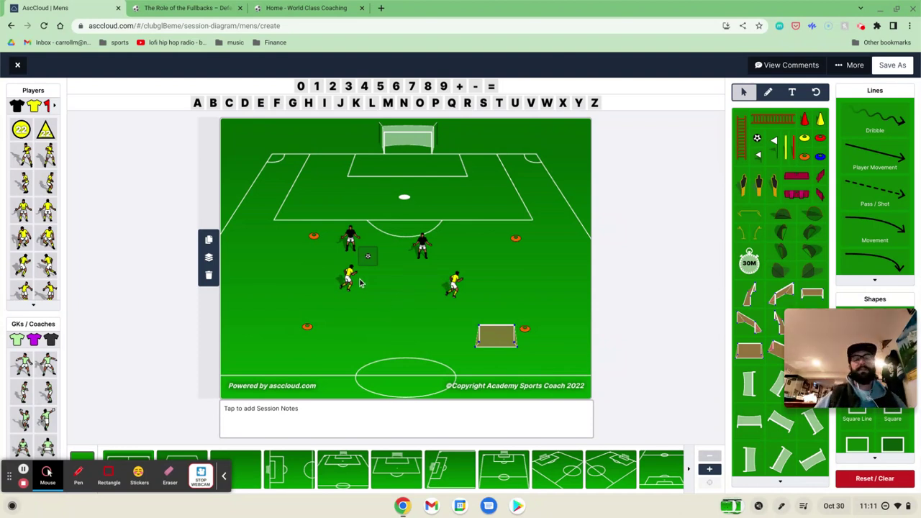
Step: Shift the small goal lower right and move the left yellow player beside the ball
{"action": "left_click", "coordinate": [498, 335]}
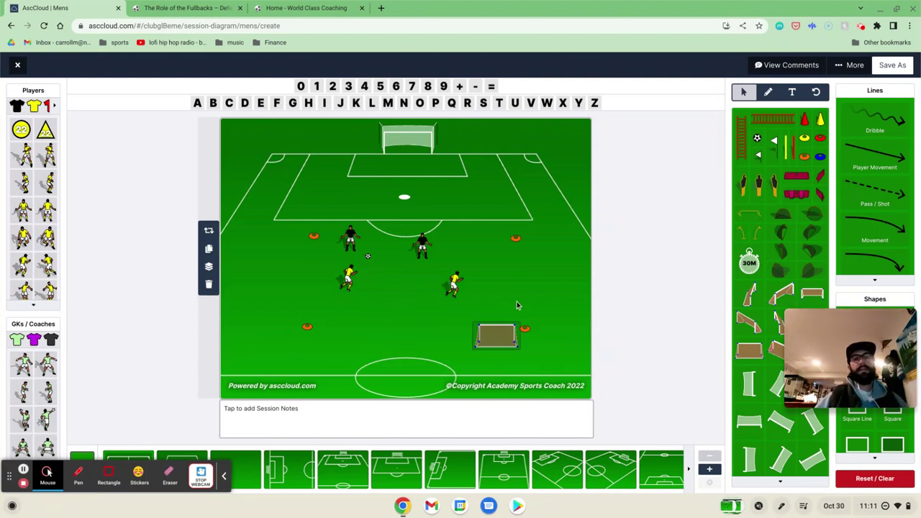
{"action": "left_click", "coordinate": [534, 267]}
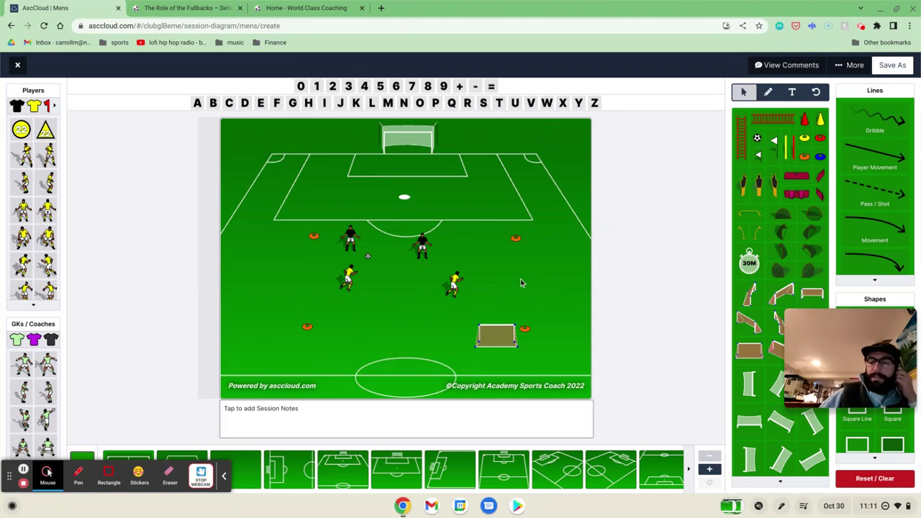
{"action": "left_click_drag", "start_coordinate": [491, 342], "coordinate": [518, 353]}
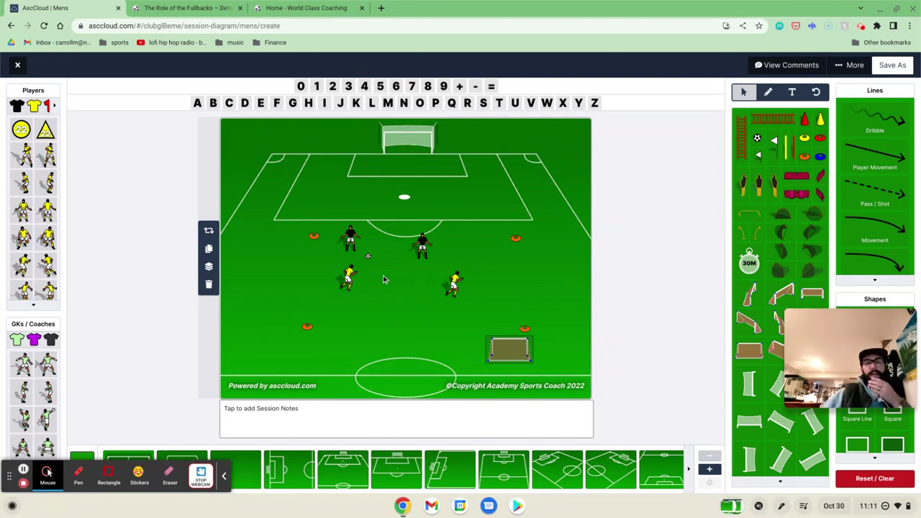
{"action": "left_click", "coordinate": [362, 286]}
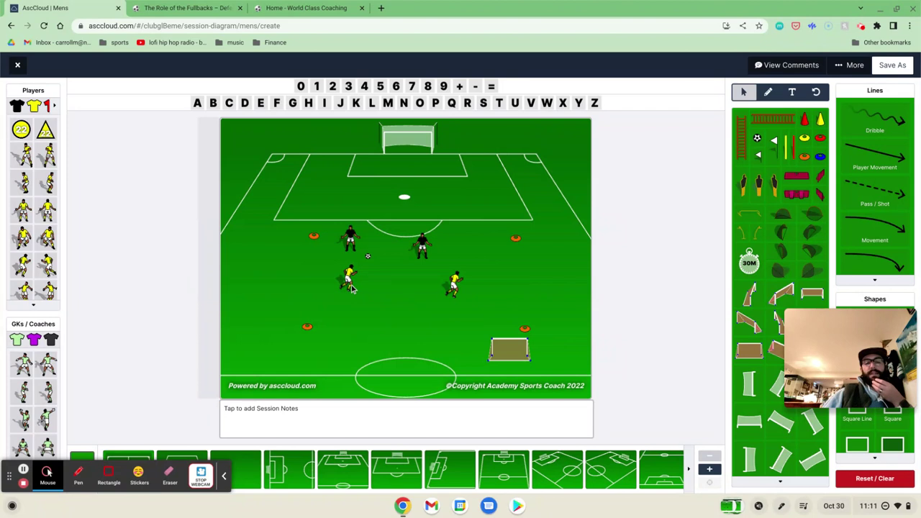
{"action": "left_click_drag", "start_coordinate": [352, 288], "coordinate": [382, 283]}
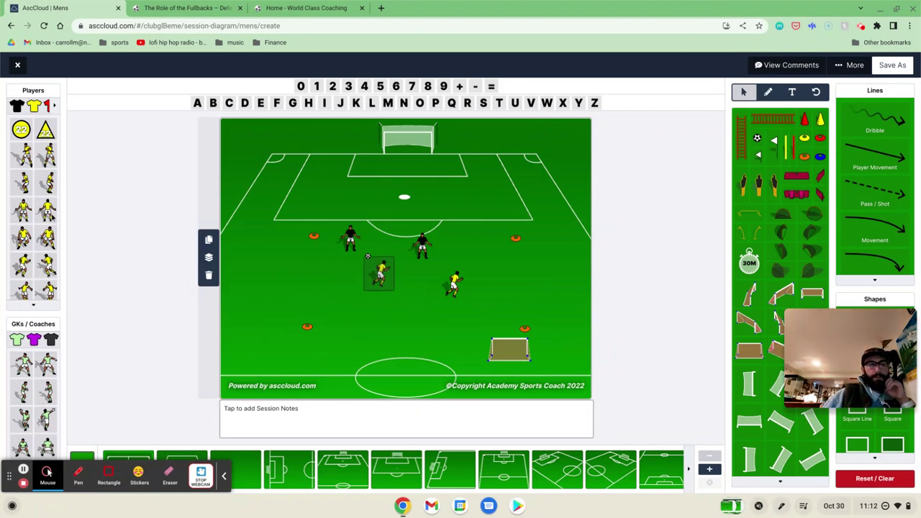
Step: Add three yellow players from the Players panel and spread them across the pitch
{"action": "left_click", "coordinate": [46, 238]}
{"action": "left_click", "coordinate": [50, 240]}
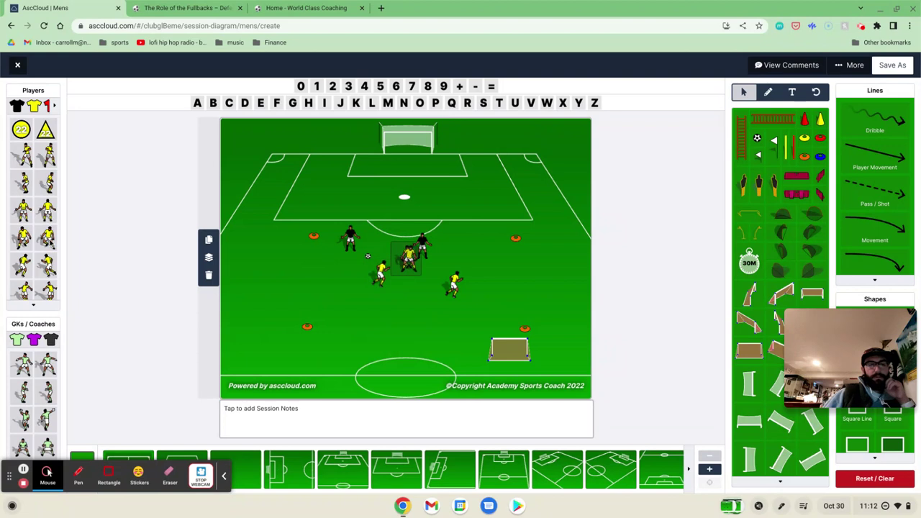
{"action": "left_click", "coordinate": [52, 238]}
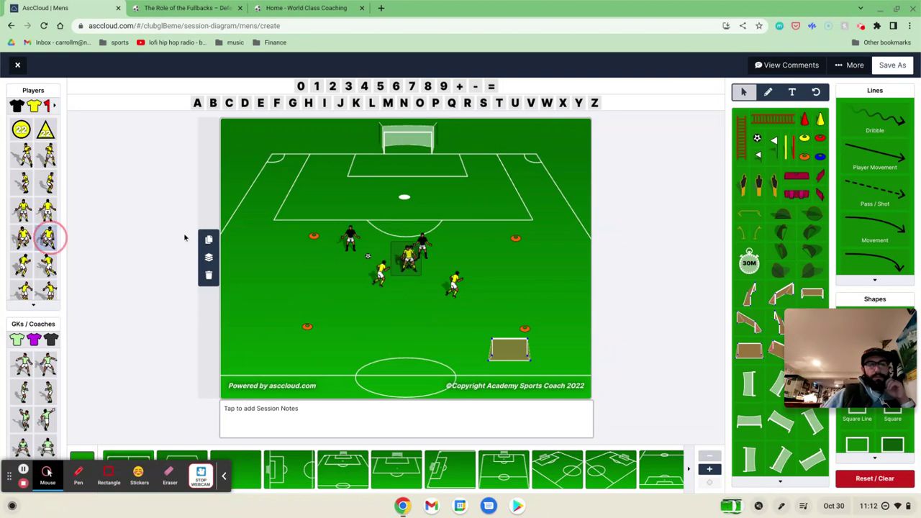
{"action": "left_click_drag", "start_coordinate": [408, 258], "coordinate": [503, 203]}
{"action": "left_click_drag", "start_coordinate": [411, 256], "coordinate": [363, 210]}
{"action": "left_click", "coordinate": [436, 229]}
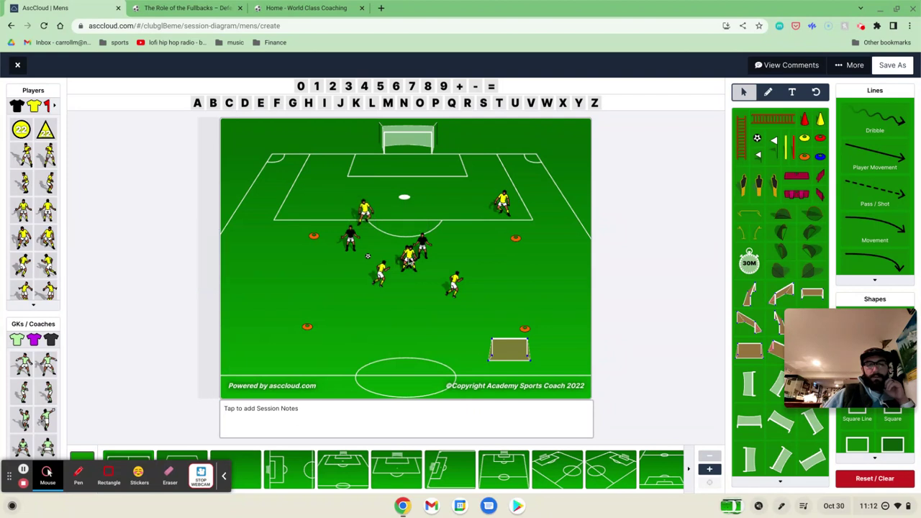
{"action": "left_click_drag", "start_coordinate": [408, 257], "coordinate": [445, 226]}
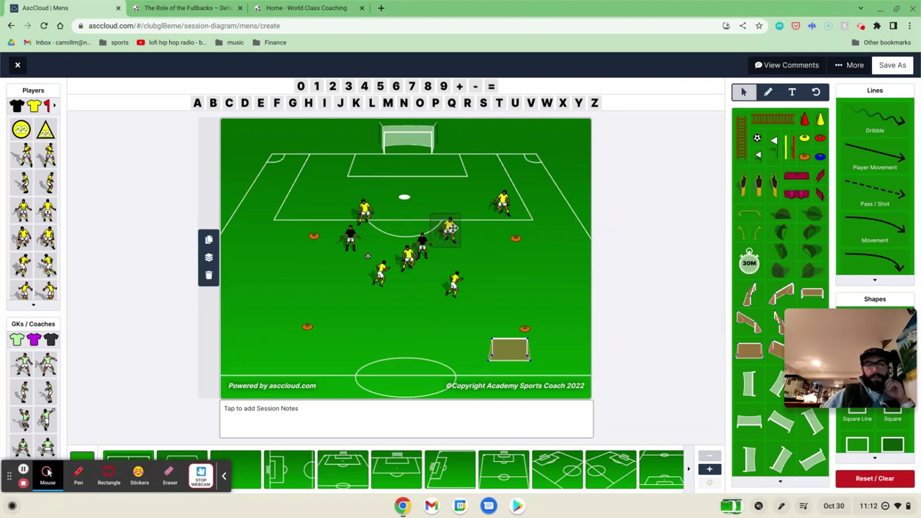
{"action": "left_click_drag", "start_coordinate": [403, 259], "coordinate": [261, 197]}
{"action": "left_click", "coordinate": [566, 143]}
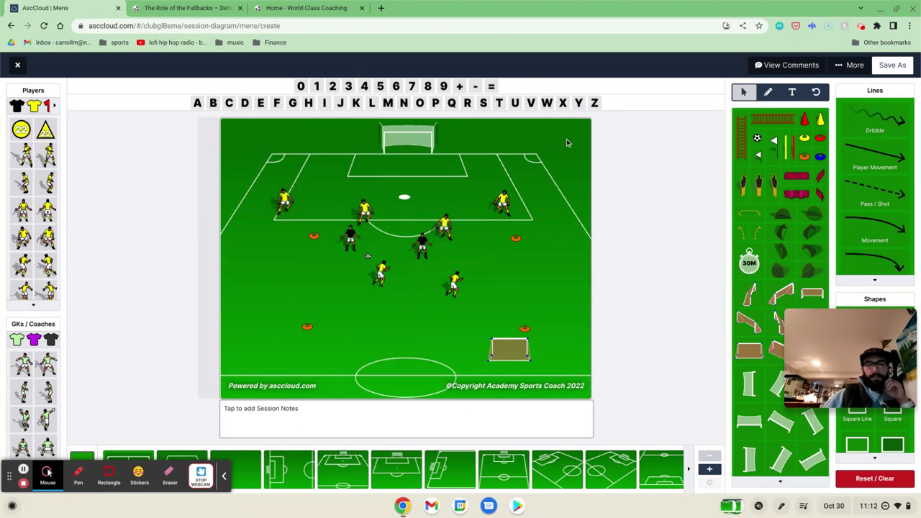
Step: Park two old yellow players, both black players and two cones in the top-right corner
{"action": "left_click_drag", "start_coordinate": [381, 277], "coordinate": [580, 137]}
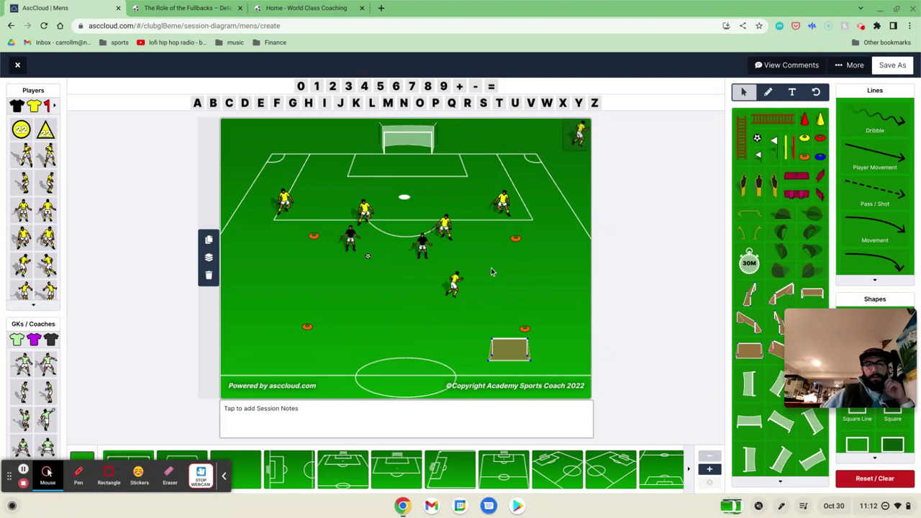
{"action": "left_click", "coordinate": [454, 286]}
{"action": "left_click_drag", "start_coordinate": [455, 286], "coordinate": [556, 153]}
{"action": "left_click_drag", "start_coordinate": [423, 253], "coordinate": [578, 140]}
{"action": "left_click_drag", "start_coordinate": [353, 243], "coordinate": [576, 144]}
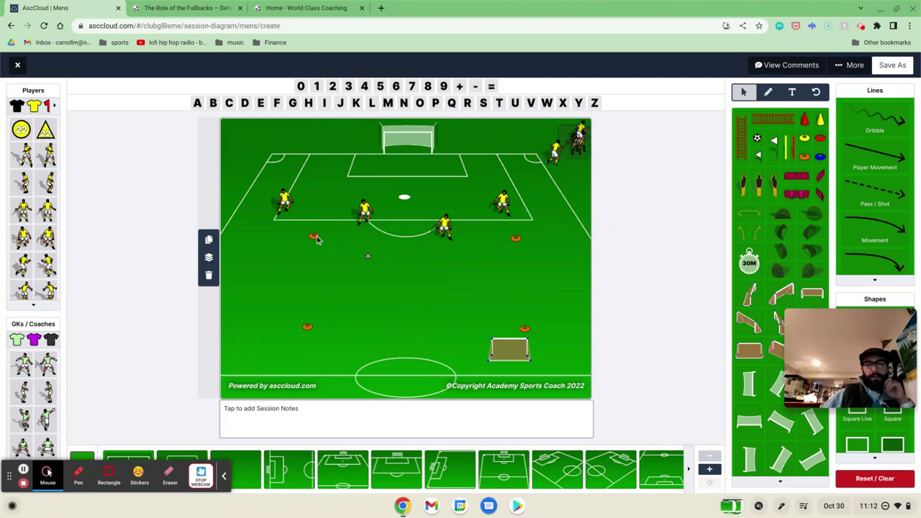
{"action": "left_click_drag", "start_coordinate": [317, 240], "coordinate": [567, 174]}
{"action": "left_click_drag", "start_coordinate": [517, 239], "coordinate": [586, 193]}
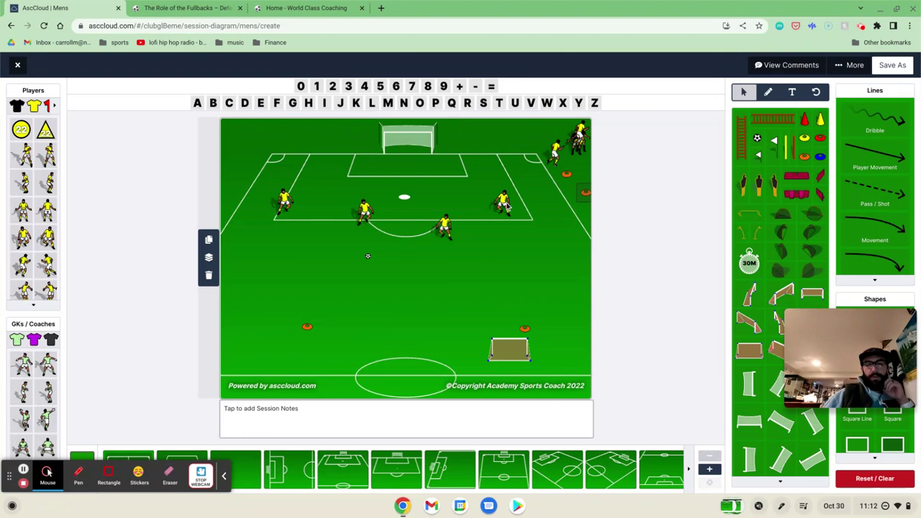
Step: Level the yellow line and move the last two cones and the small goal into the corner
{"action": "left_click_drag", "start_coordinate": [506, 207], "coordinate": [534, 239]}
{"action": "left_click_drag", "start_coordinate": [364, 210], "coordinate": [362, 227]}
{"action": "left_click_drag", "start_coordinate": [284, 203], "coordinate": [286, 249]}
{"action": "left_click_drag", "start_coordinate": [308, 327], "coordinate": [569, 167]}
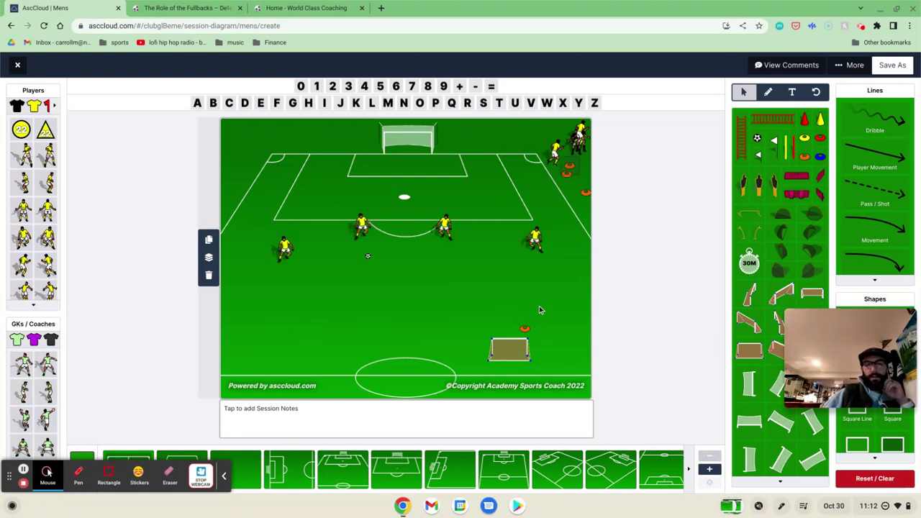
{"action": "left_click_drag", "start_coordinate": [525, 329], "coordinate": [587, 171]}
{"action": "left_click_drag", "start_coordinate": [510, 349], "coordinate": [568, 167]}
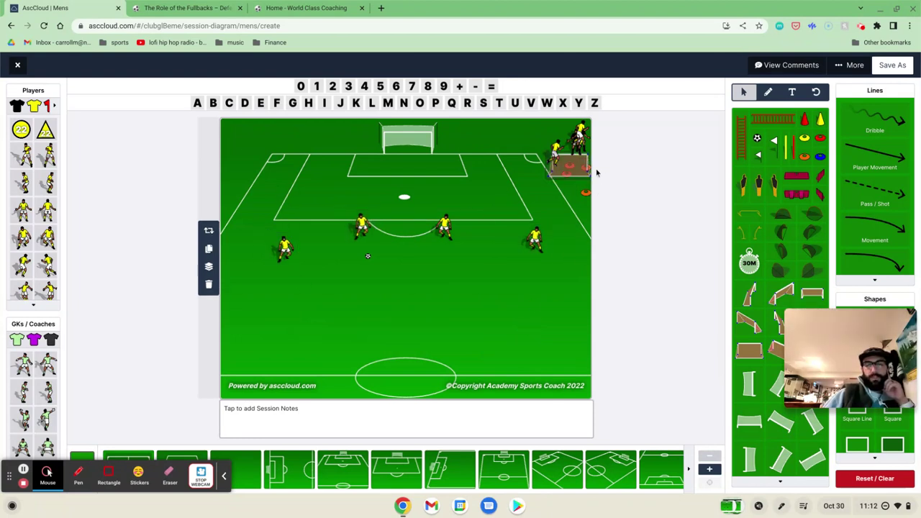
Step: Switch to black shirts and place four black players in a line below the yellows
{"action": "left_click", "coordinate": [17, 106]}
{"action": "left_click", "coordinate": [28, 263]}
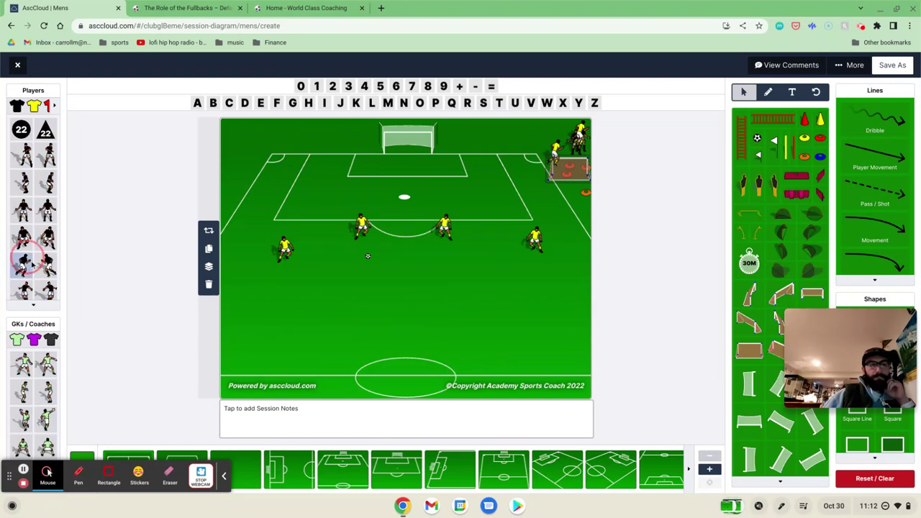
{"action": "left_click_drag", "start_coordinate": [406, 259], "coordinate": [276, 315]}
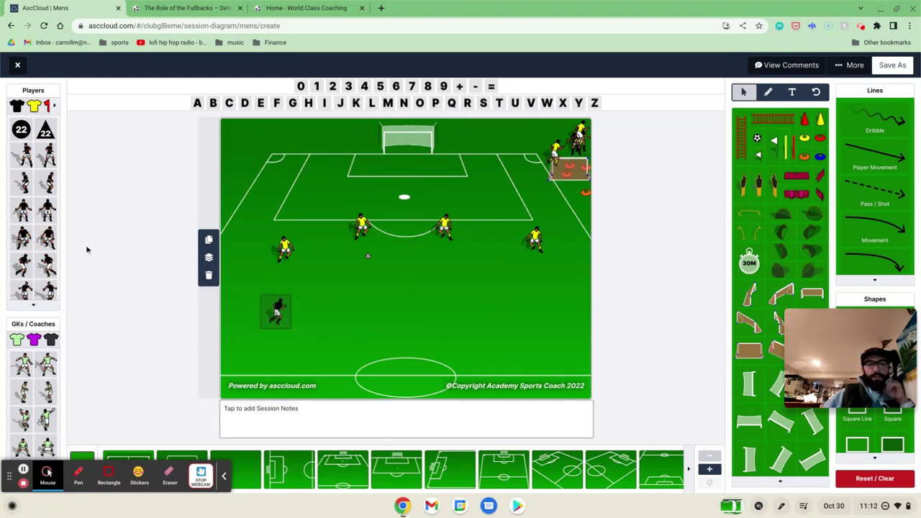
{"action": "left_click", "coordinate": [28, 263]}
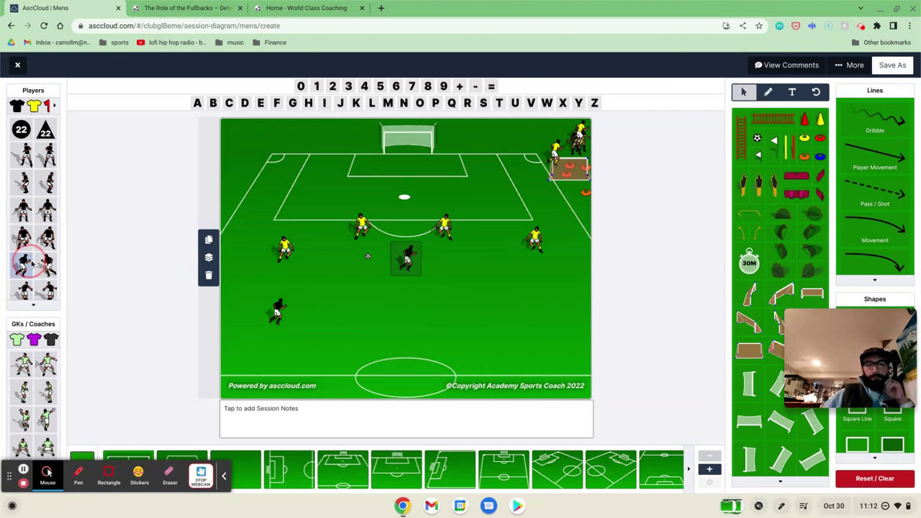
{"action": "left_click", "coordinate": [358, 297]}
{"action": "left_click", "coordinate": [430, 295]}
{"action": "left_click_drag", "start_coordinate": [432, 297], "coordinate": [441, 293]}
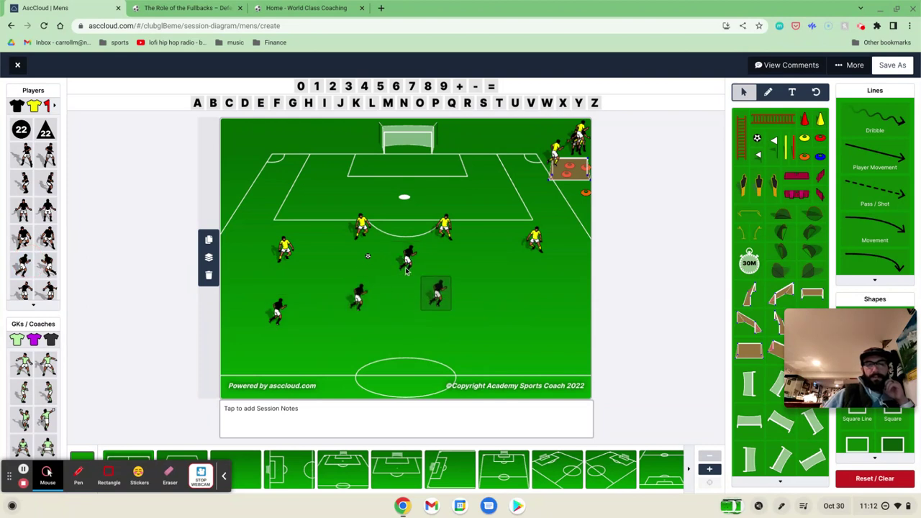
{"action": "left_click", "coordinate": [534, 315]}
{"action": "left_click_drag", "start_coordinate": [421, 259], "coordinate": [559, 295]}
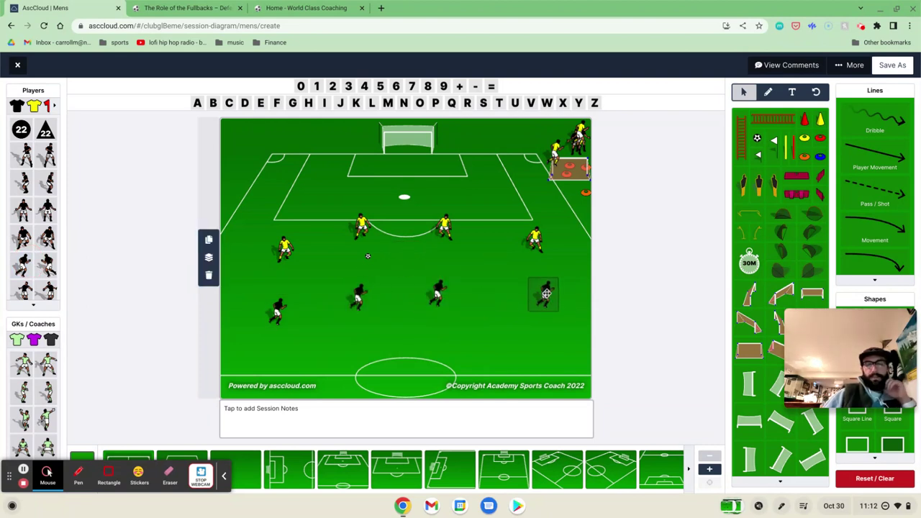
{"action": "left_click", "coordinate": [366, 263]}
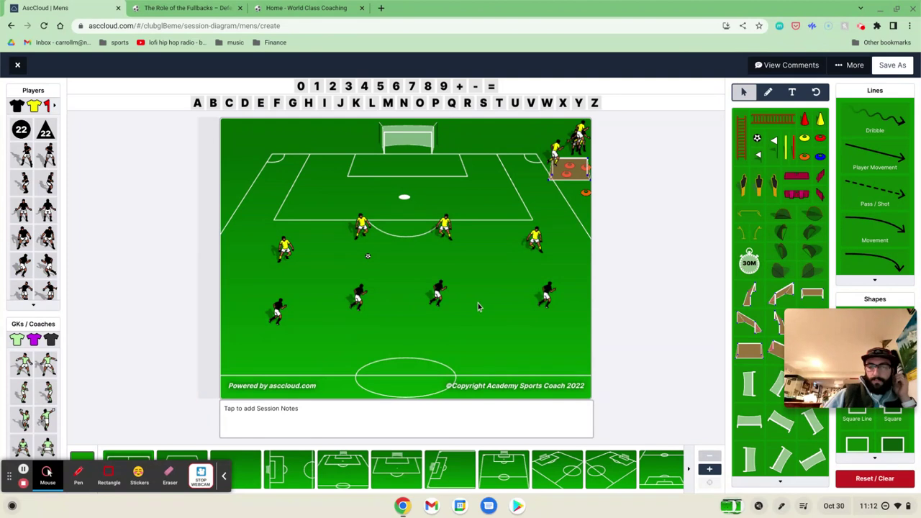
Step: Give the ball to the centre-right black player and bring both wide yellow players inward
{"action": "left_click", "coordinate": [369, 258]}
{"action": "left_click_drag", "start_coordinate": [369, 258], "coordinate": [448, 298]}
{"action": "left_click", "coordinate": [533, 240]}
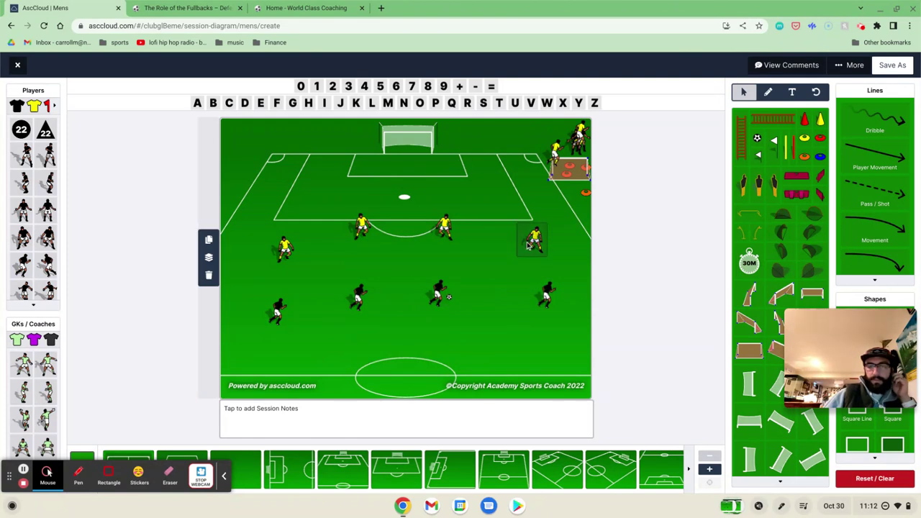
{"action": "left_click_drag", "start_coordinate": [534, 240], "coordinate": [481, 245]}
{"action": "left_click", "coordinate": [450, 246]}
{"action": "left_click_drag", "start_coordinate": [284, 248], "coordinate": [302, 247]}
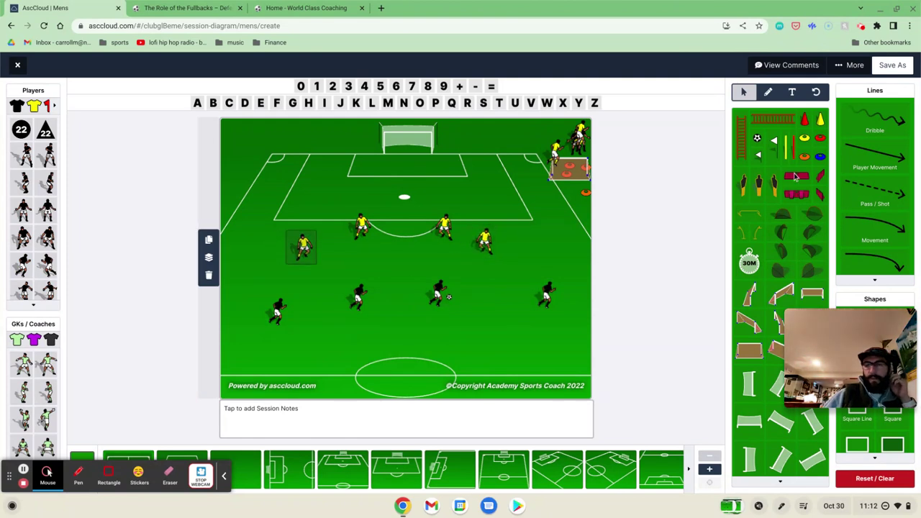
Step: Add a Lofted Pass line from the ball into the right channel
{"action": "scroll", "coordinate": [875, 208], "scroll_direction": "down", "scroll_amount": 5}
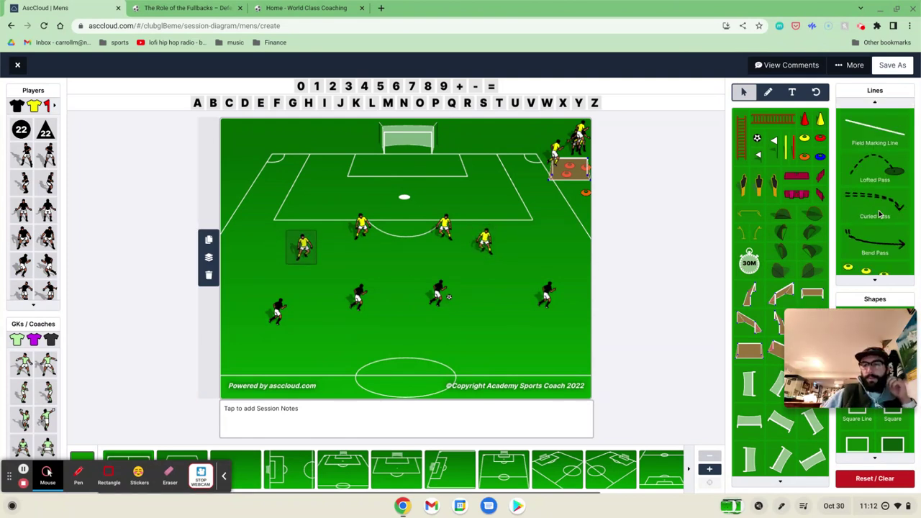
{"action": "left_click", "coordinate": [463, 293]}
{"action": "left_click", "coordinate": [873, 128]}
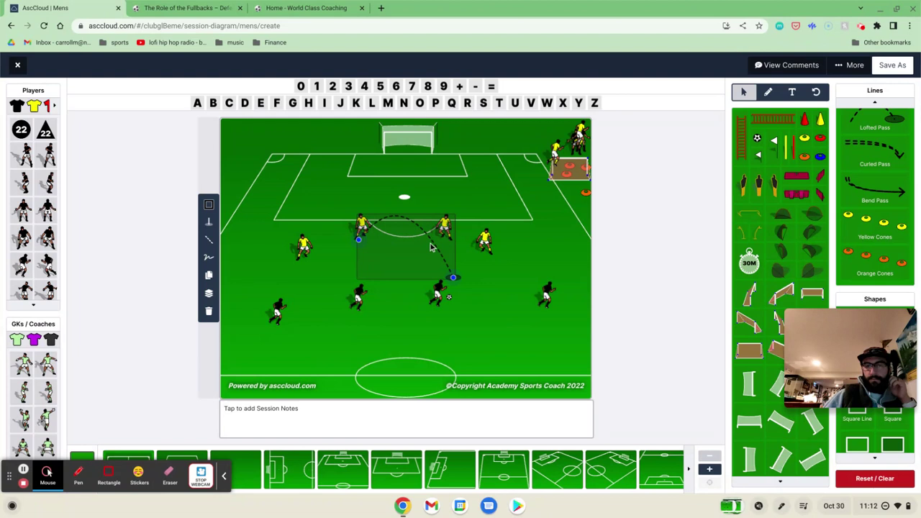
{"action": "left_click_drag", "start_coordinate": [359, 239], "coordinate": [551, 199]}
{"action": "left_click", "coordinate": [551, 303]}
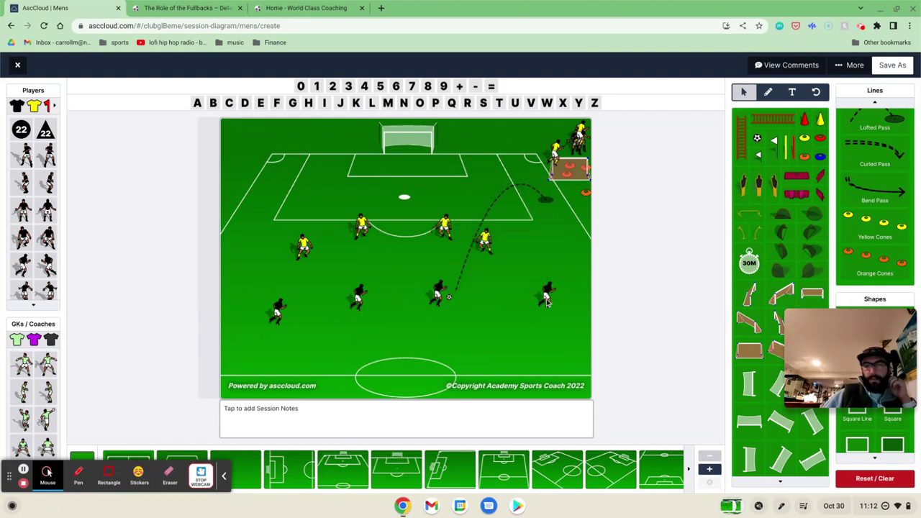
Step: Replace a mistaken dribble line with a Player Movement arrow running up the right flank from the wide black player
{"action": "scroll", "coordinate": [900, 151], "scroll_direction": "up", "scroll_amount": 3}
{"action": "left_click", "coordinate": [890, 167]}
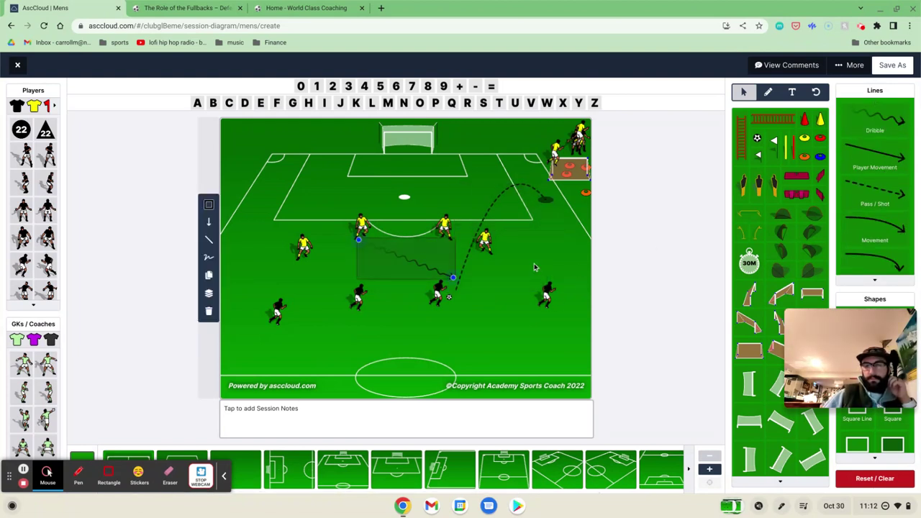
{"action": "left_click", "coordinate": [232, 317]}
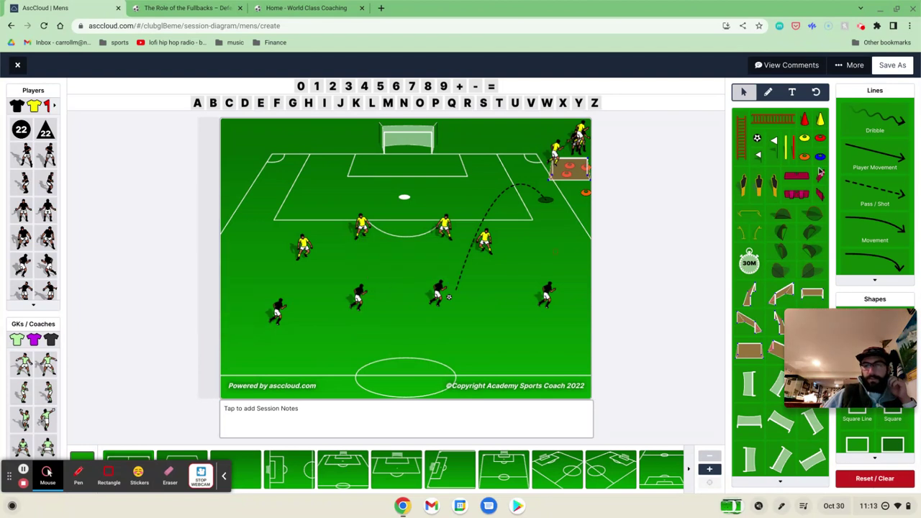
{"action": "left_click", "coordinate": [890, 167]}
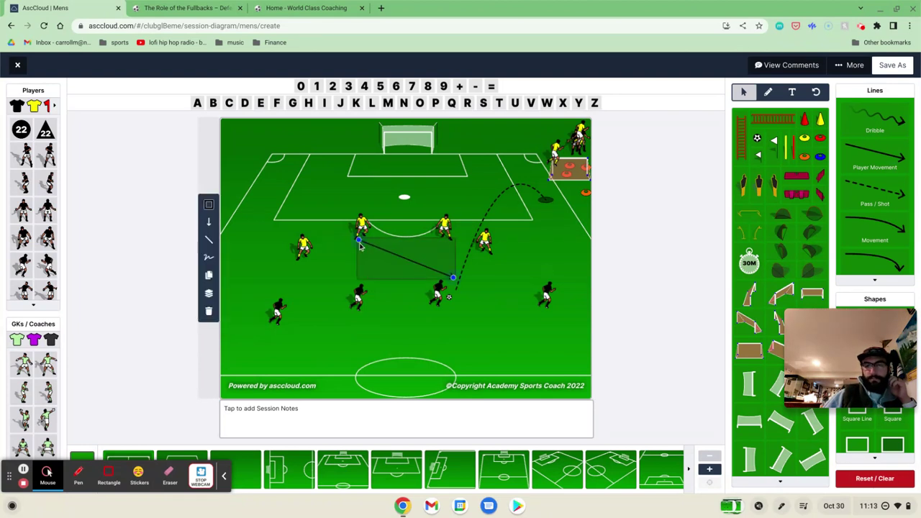
{"action": "left_click_drag", "start_coordinate": [362, 243], "coordinate": [554, 272]}
{"action": "left_click_drag", "start_coordinate": [453, 277], "coordinate": [546, 206]}
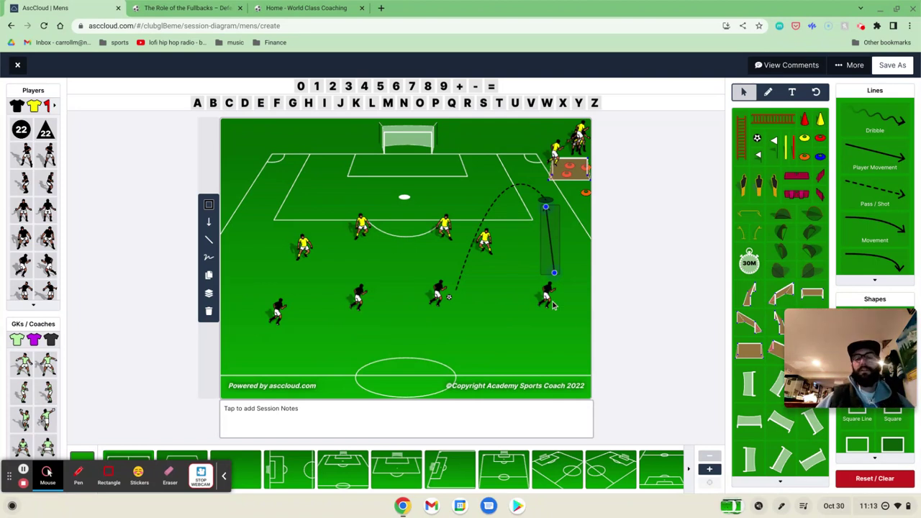
{"action": "left_click_drag", "start_coordinate": [554, 273], "coordinate": [556, 285]}
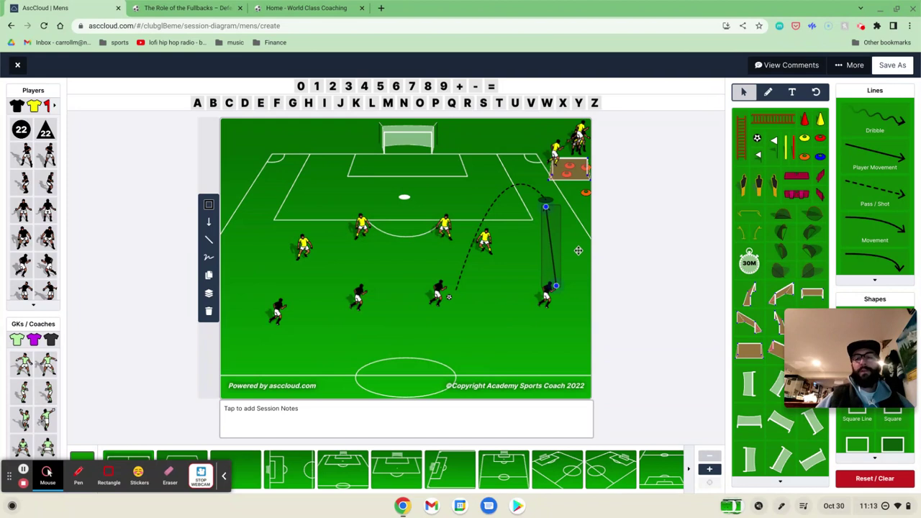
{"action": "left_click", "coordinate": [534, 230]}
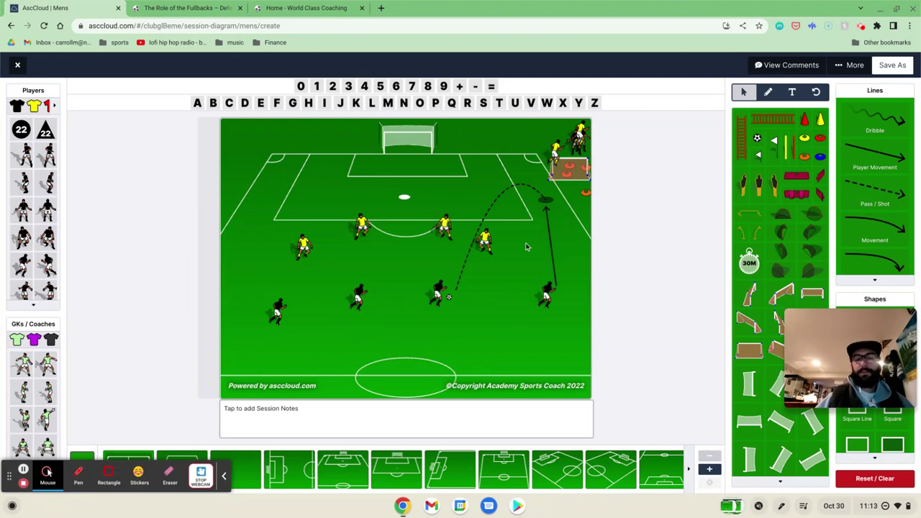
Step: Push three yellow players up toward the penalty box
{"action": "left_click_drag", "start_coordinate": [490, 250], "coordinate": [523, 220]}
{"action": "left_click_drag", "start_coordinate": [444, 234], "coordinate": [457, 201]}
{"action": "left_click_drag", "start_coordinate": [363, 229], "coordinate": [394, 210]}
Step: Line up the four yellow players along the top edge of the penalty area
{"action": "left_click_drag", "start_coordinate": [309, 252], "coordinate": [332, 212]}
{"action": "left_click_drag", "start_coordinate": [394, 210], "coordinate": [398, 199]}
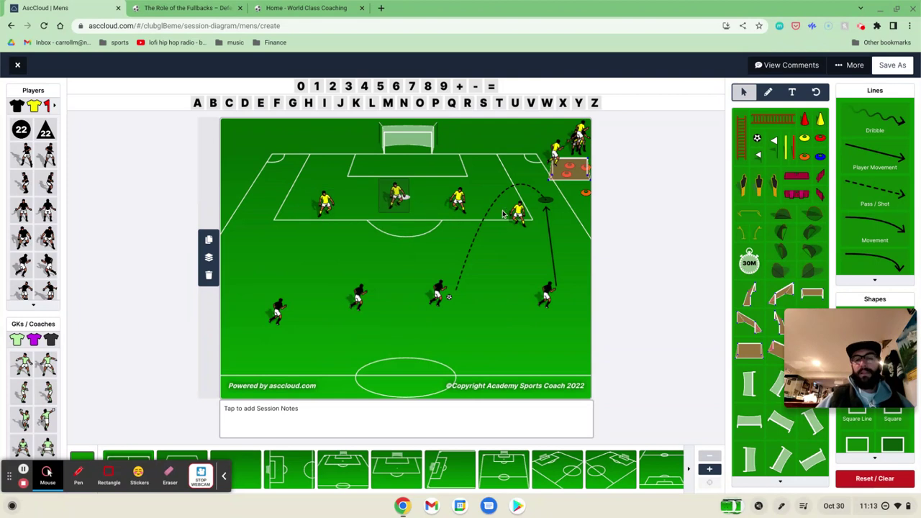
{"action": "left_click_drag", "start_coordinate": [517, 214], "coordinate": [524, 209]}
{"action": "left_click_drag", "start_coordinate": [459, 201], "coordinate": [482, 192]}
{"action": "left_click_drag", "start_coordinate": [397, 196], "coordinate": [404, 192]}
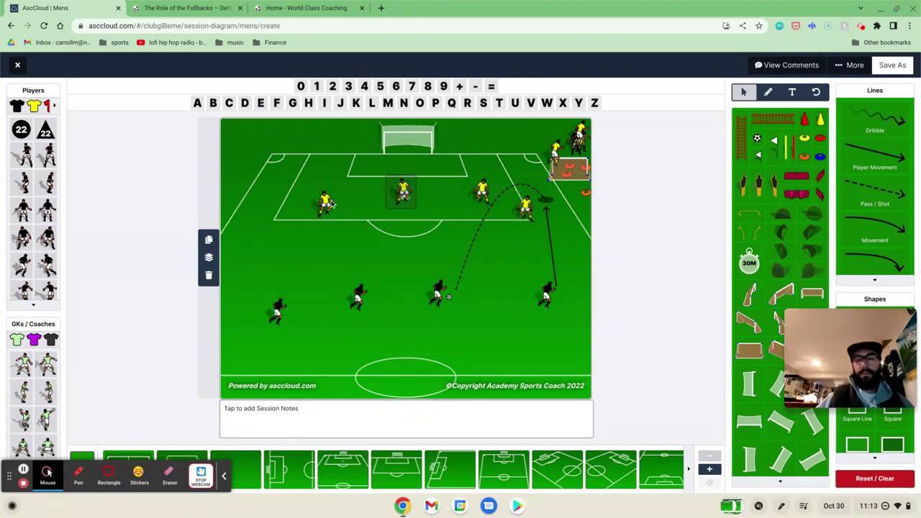
{"action": "left_click_drag", "start_coordinate": [332, 203], "coordinate": [349, 204]}
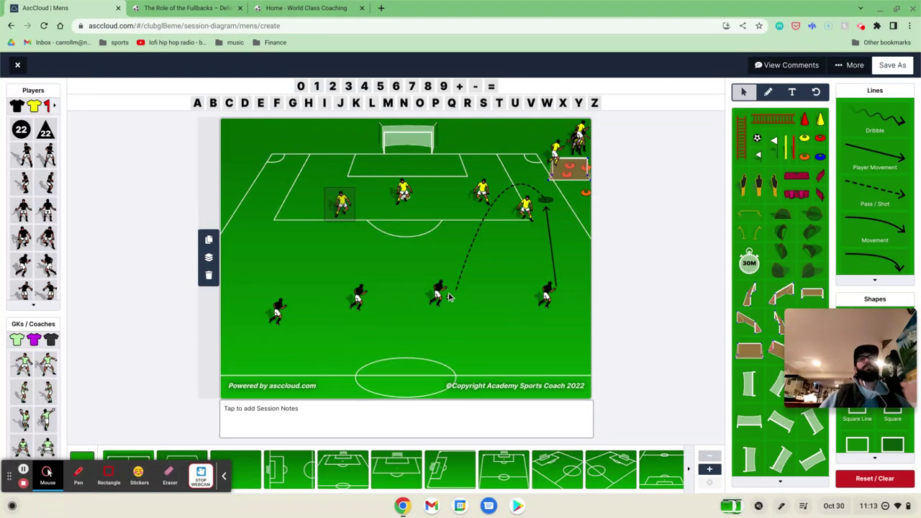
Step: Clear the player selections and select the dashed lofted pass line for deletion
{"action": "left_click", "coordinate": [527, 220]}
{"action": "left_click", "coordinate": [487, 198]}
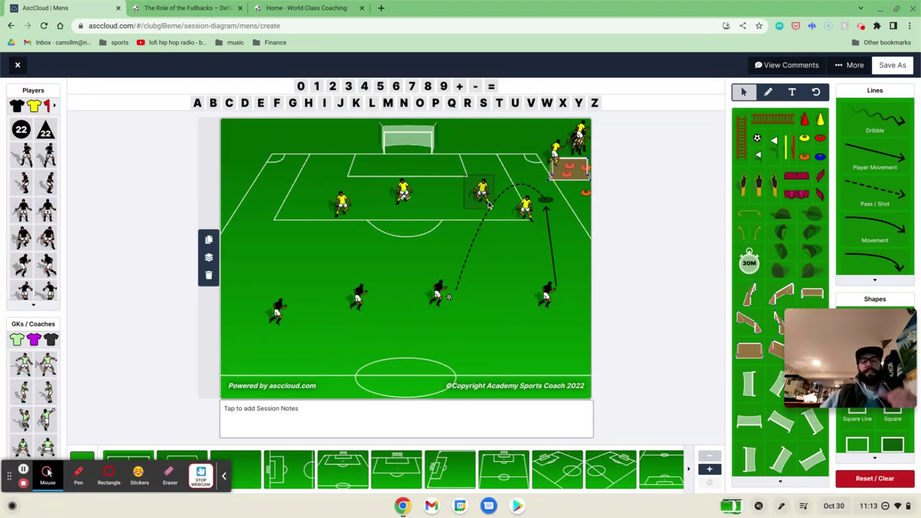
{"action": "left_click", "coordinate": [382, 209]}
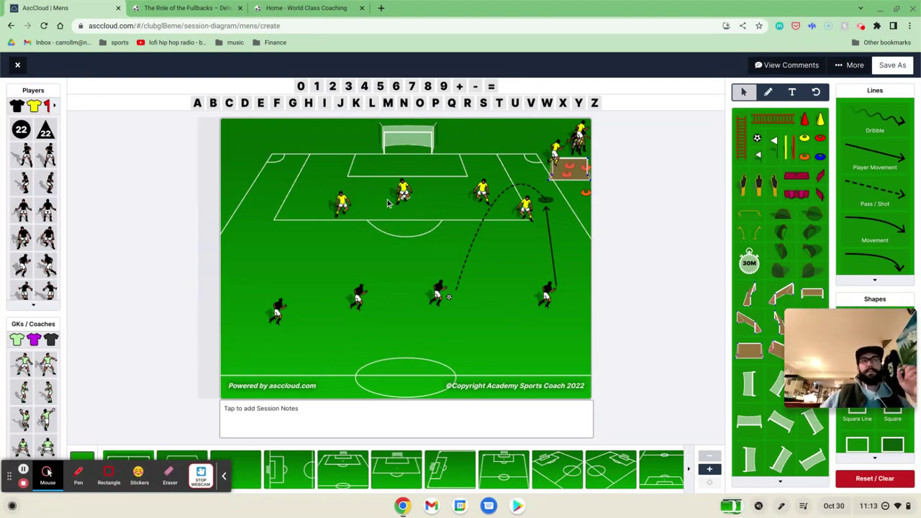
{"action": "left_click", "coordinate": [524, 215]}
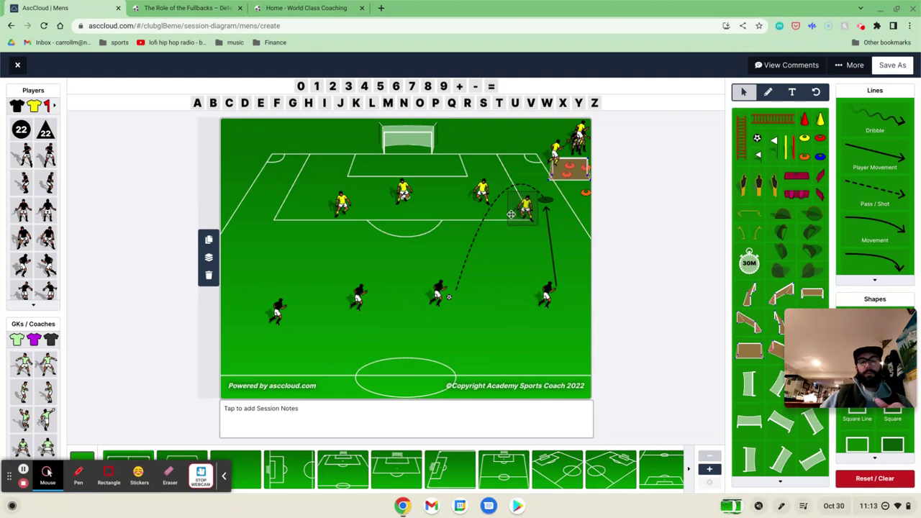
{"action": "left_click", "coordinate": [353, 211]}
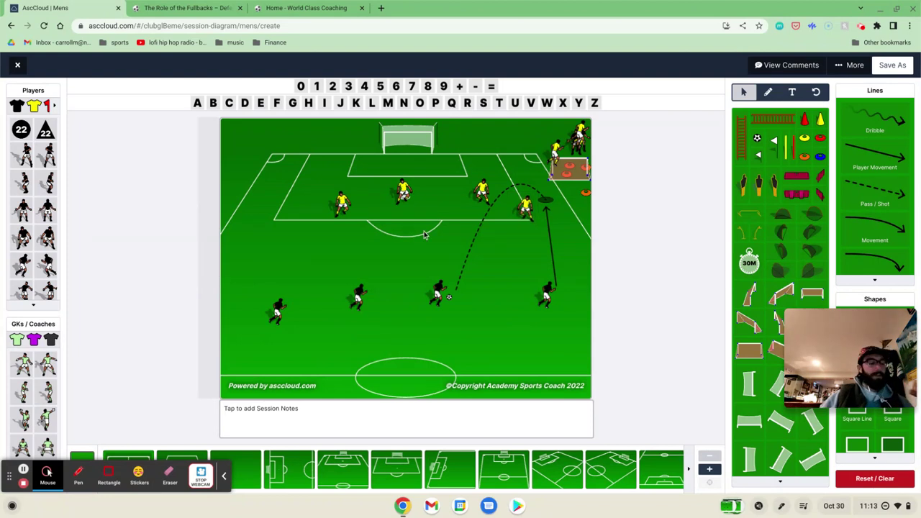
{"action": "left_click", "coordinate": [544, 200]}
Step: Delete the run line, move the right black player deeper and add a ball beside him
{"action": "left_click", "coordinate": [210, 312]}
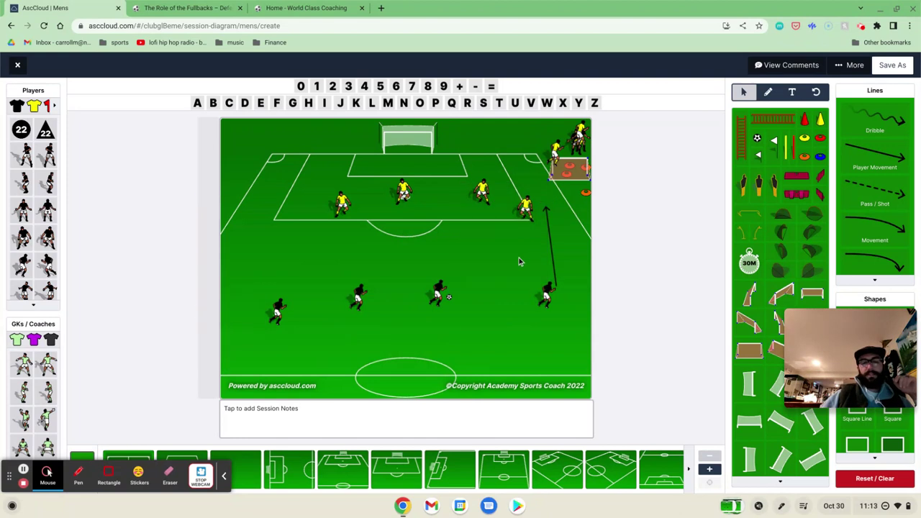
{"action": "left_click", "coordinate": [547, 254]}
{"action": "left_click", "coordinate": [209, 311]}
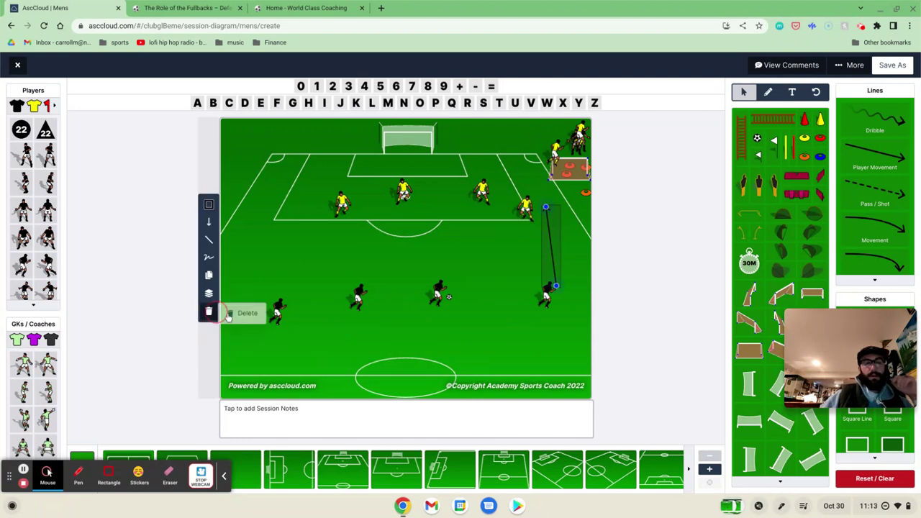
{"action": "left_click", "coordinate": [245, 315]}
{"action": "left_click_drag", "start_coordinate": [442, 288], "coordinate": [432, 326]}
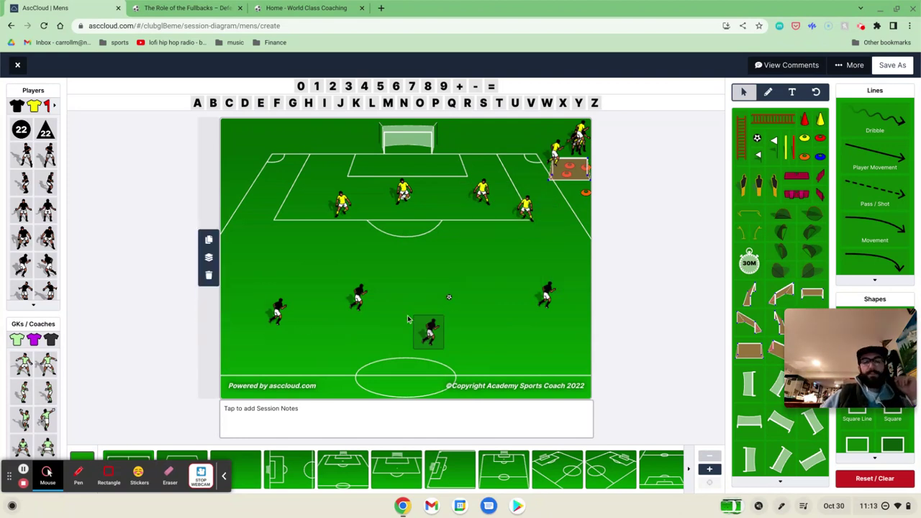
{"action": "left_click", "coordinate": [396, 330]}
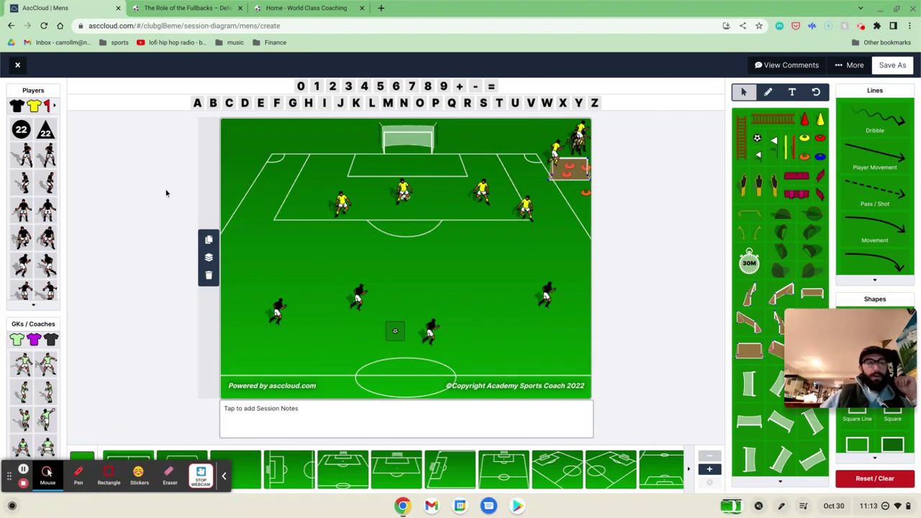
Step: Spread four yellow players across midfield and remove the extra centre yellow
{"action": "left_click", "coordinate": [35, 106]}
{"action": "left_click", "coordinate": [23, 211]}
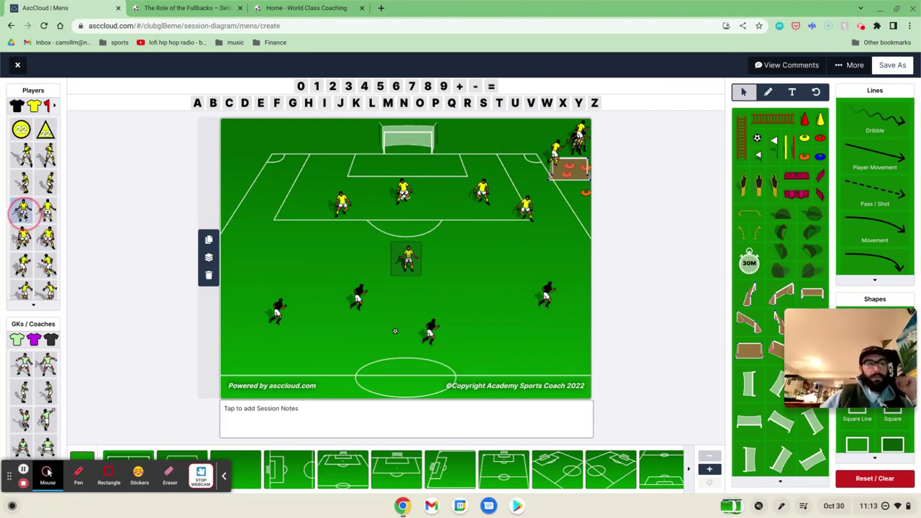
{"action": "left_click_drag", "start_coordinate": [401, 261], "coordinate": [252, 248]}
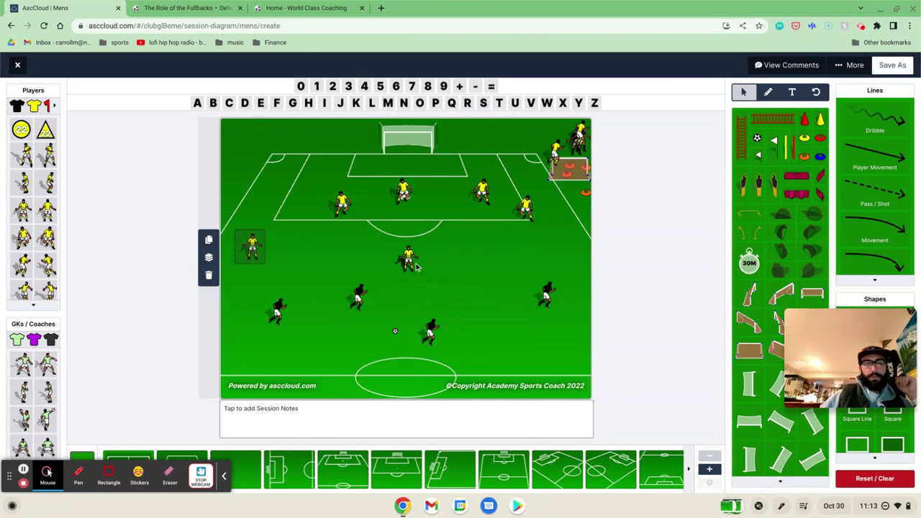
{"action": "left_click_drag", "start_coordinate": [407, 259], "coordinate": [570, 256]}
{"action": "left_click", "coordinate": [408, 258]}
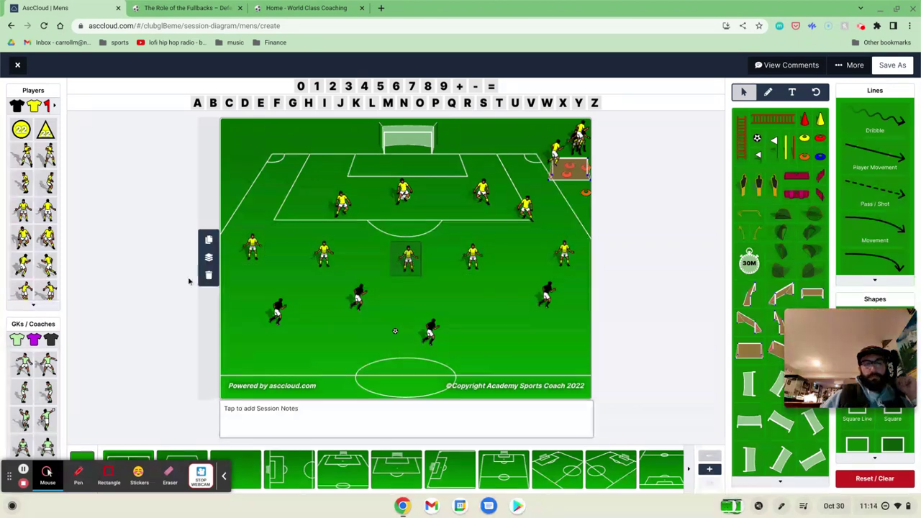
{"action": "left_click", "coordinate": [208, 275]}
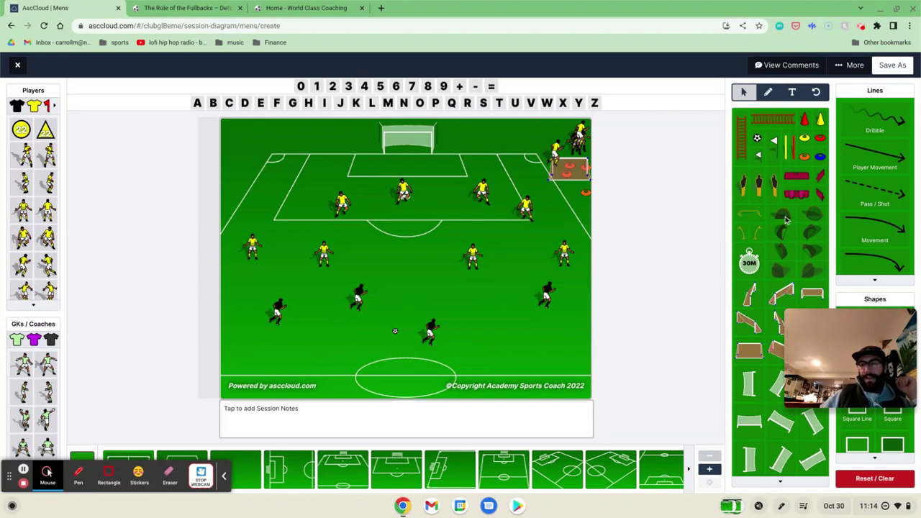
Step: Add two dark green markers along the bottom edge of the pitch
{"action": "left_click", "coordinate": [813, 214]}
{"action": "left_click", "coordinate": [813, 214]}
{"action": "left_click_drag", "start_coordinate": [407, 259], "coordinate": [539, 373]}
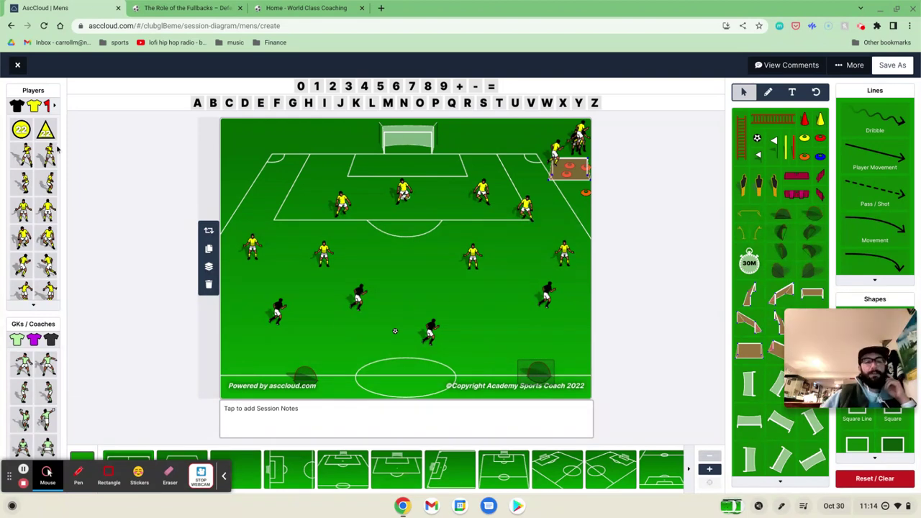
Step: Place black players beside the yellow midfielders from left to right across midfield
{"action": "left_click", "coordinate": [17, 107]}
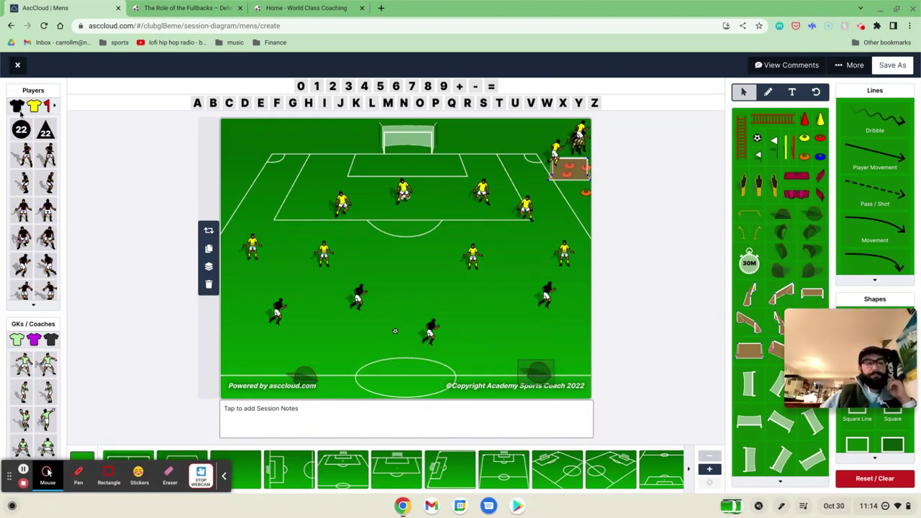
{"action": "left_click", "coordinate": [27, 257]}
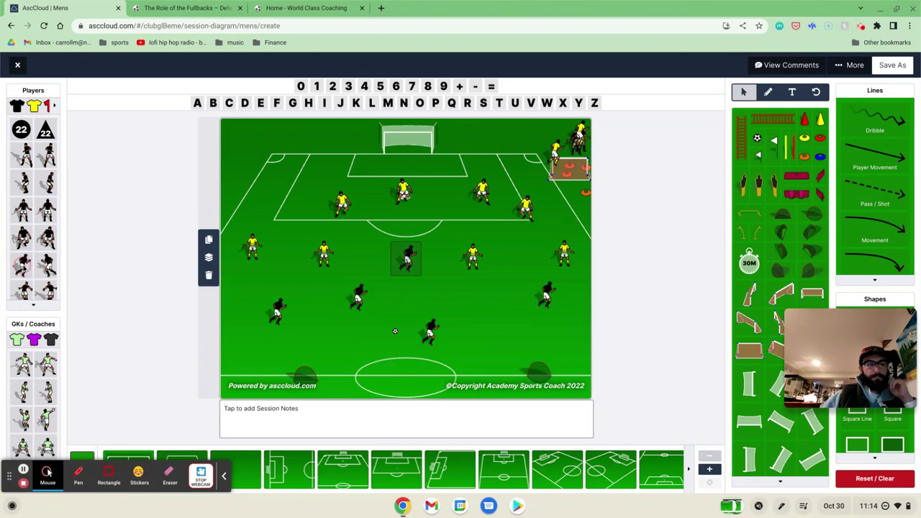
{"action": "left_click_drag", "start_coordinate": [406, 263], "coordinate": [257, 274]}
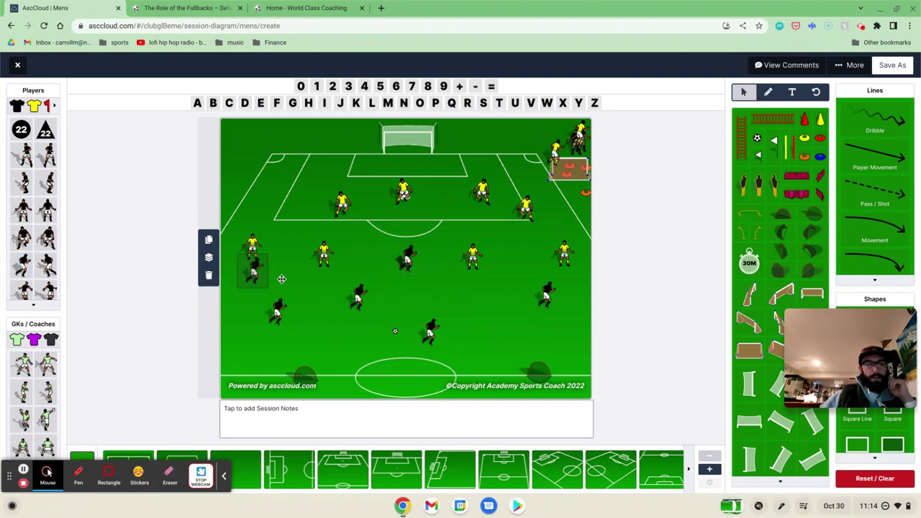
{"action": "left_click_drag", "start_coordinate": [407, 263], "coordinate": [325, 285]}
{"action": "left_click_drag", "start_coordinate": [407, 263], "coordinate": [520, 266]}
{"action": "left_click", "coordinate": [414, 270]}
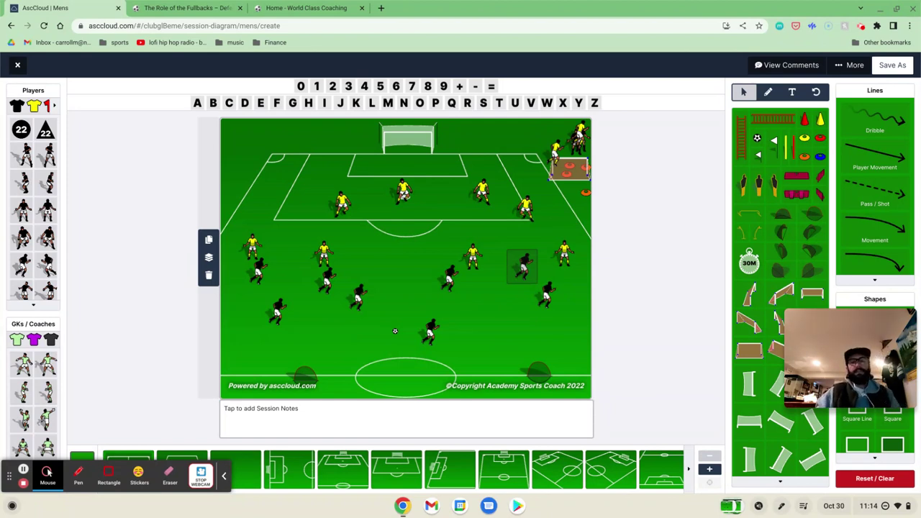
Step: Shift the yellow midfielders forward and rightward, nudging the top-right and centre players into place
{"action": "left_click", "coordinate": [560, 151]}
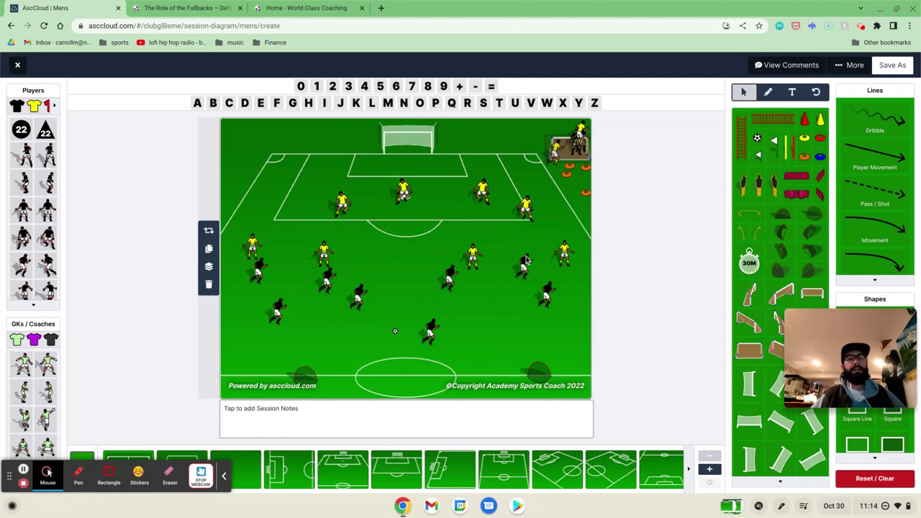
{"action": "left_click_drag", "start_coordinate": [481, 268], "coordinate": [472, 257]}
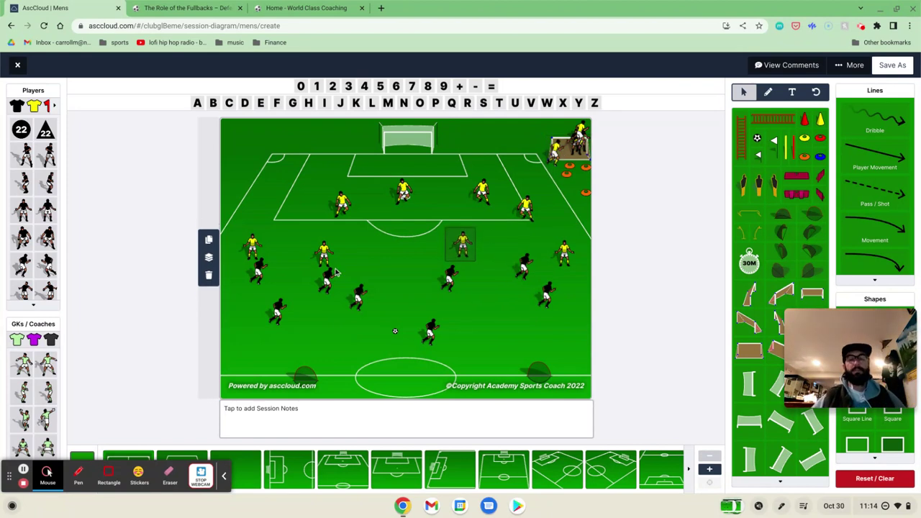
{"action": "left_click_drag", "start_coordinate": [318, 257], "coordinate": [357, 254]}
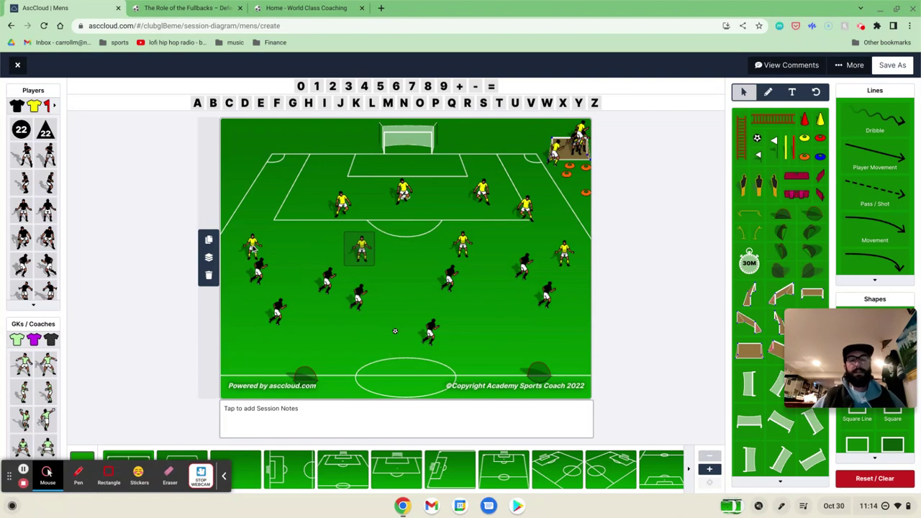
{"action": "left_click_drag", "start_coordinate": [256, 250], "coordinate": [302, 236]}
{"action": "left_click_drag", "start_coordinate": [568, 250], "coordinate": [565, 240]}
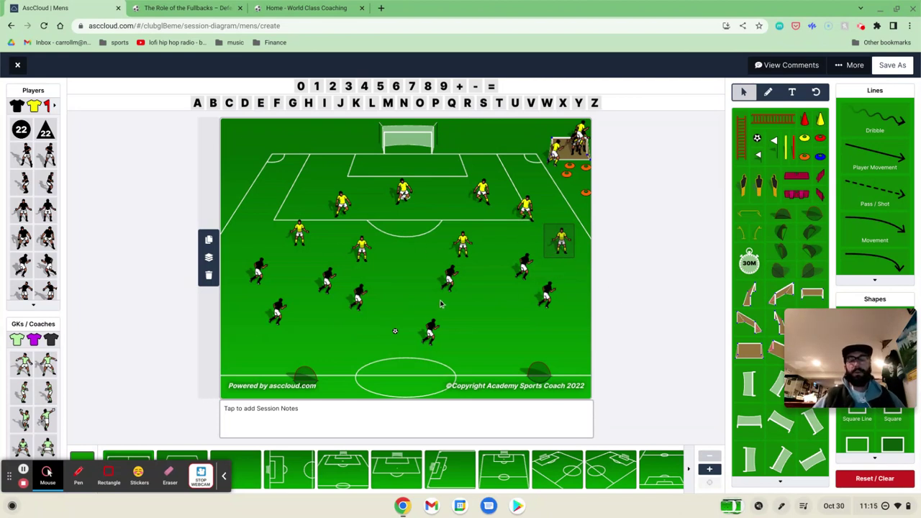
{"action": "left_click", "coordinate": [501, 304]}
Step: Move the right black player up, push a yellow toward the penalty area and another out wide
{"action": "left_click", "coordinate": [555, 267]}
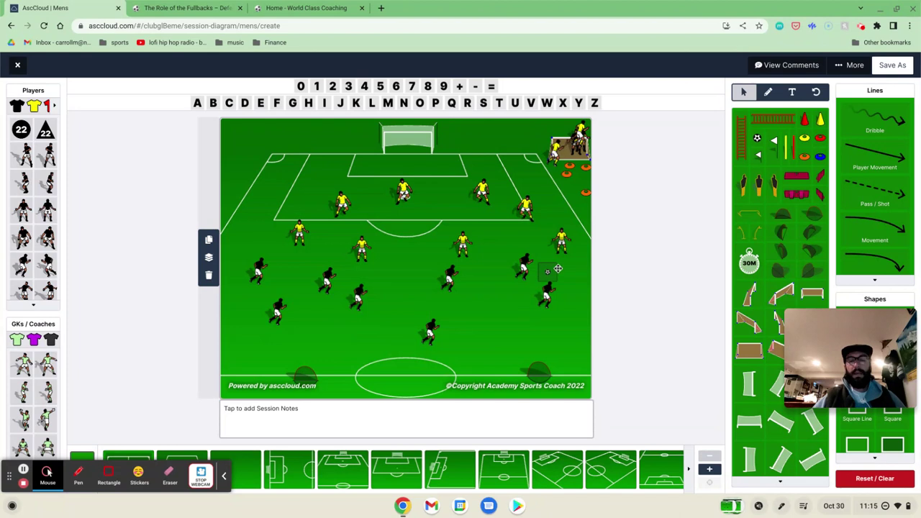
{"action": "left_click_drag", "start_coordinate": [555, 267], "coordinate": [567, 261]}
{"action": "left_click", "coordinate": [565, 244]}
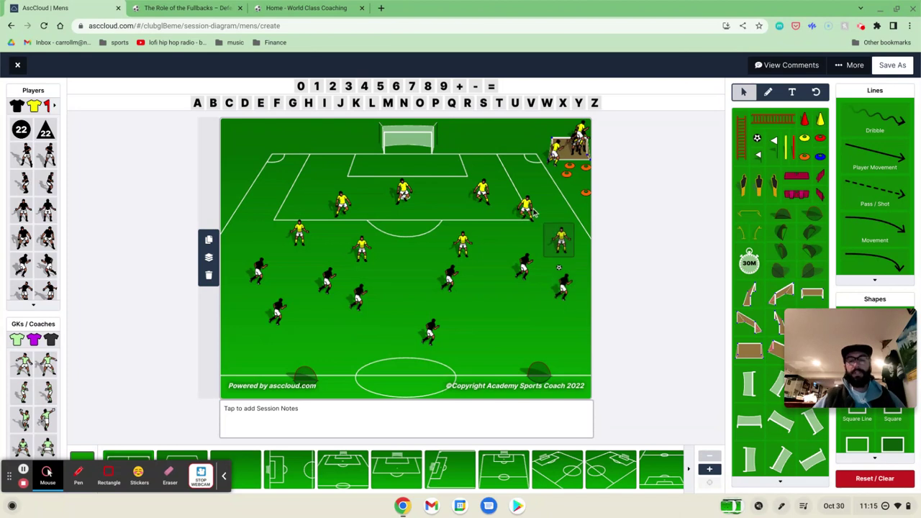
{"action": "left_click_drag", "start_coordinate": [531, 214], "coordinate": [557, 208]}
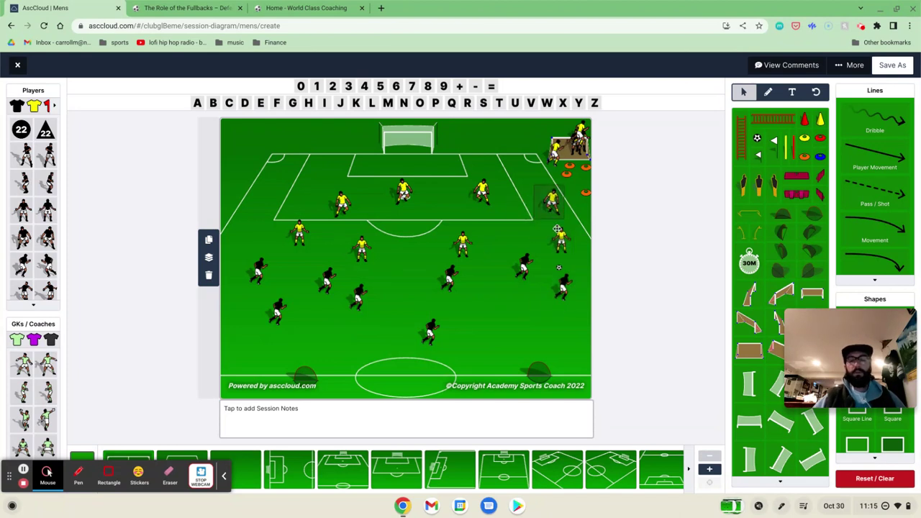
{"action": "left_click_drag", "start_coordinate": [563, 247], "coordinate": [577, 251]}
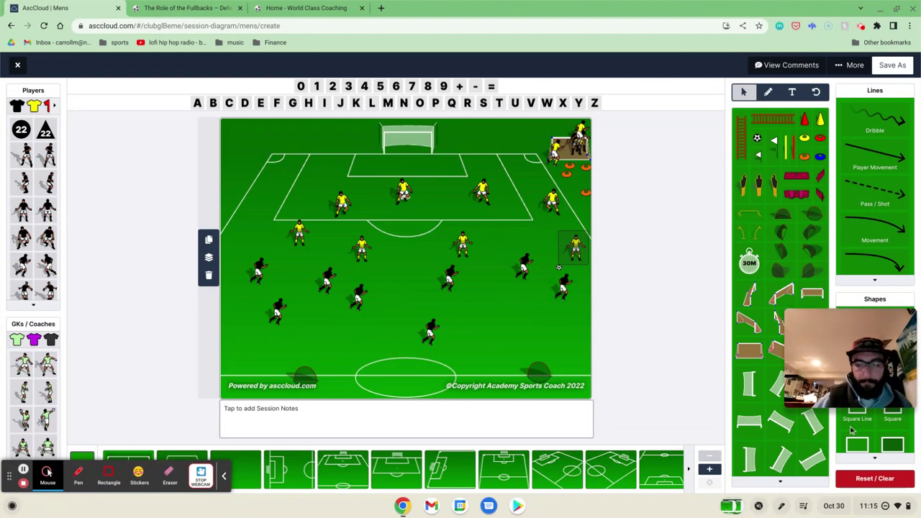
Step: Clear every player, ball and marker, and leave an empty full-pitch background
{"action": "left_click", "coordinate": [891, 481]}
{"action": "left_click", "coordinate": [568, 176]}
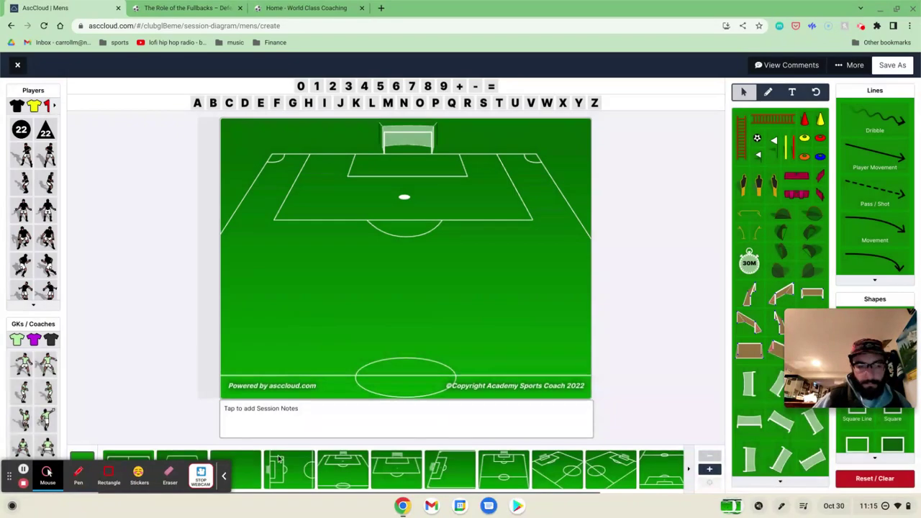
{"action": "left_click", "coordinate": [588, 474]}
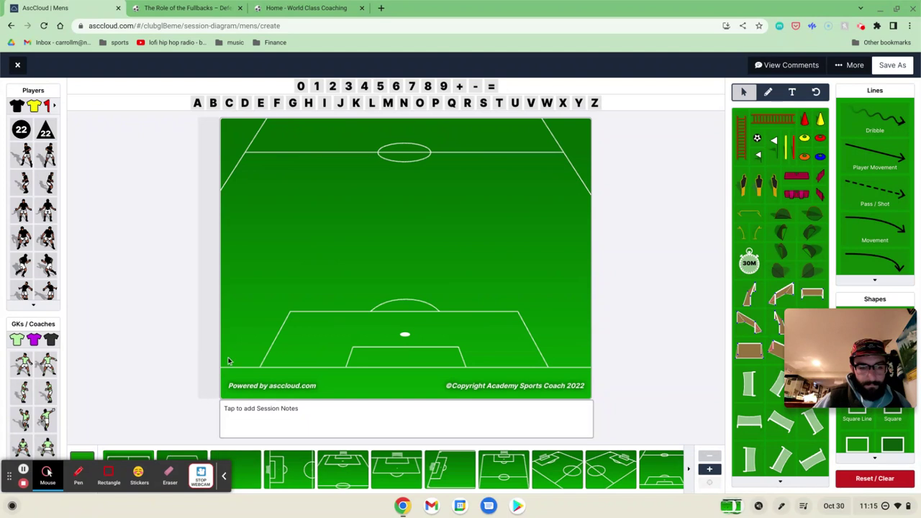
{"action": "left_click", "coordinate": [145, 456]}
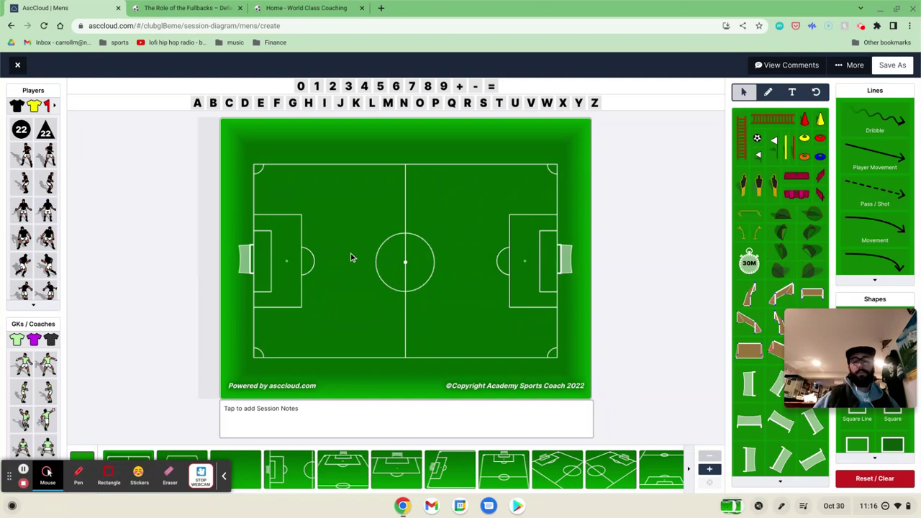
{"action": "left_click", "coordinate": [191, 10]}
{"action": "scroll", "coordinate": [407, 248], "scroll_direction": "up", "scroll_amount": 1}
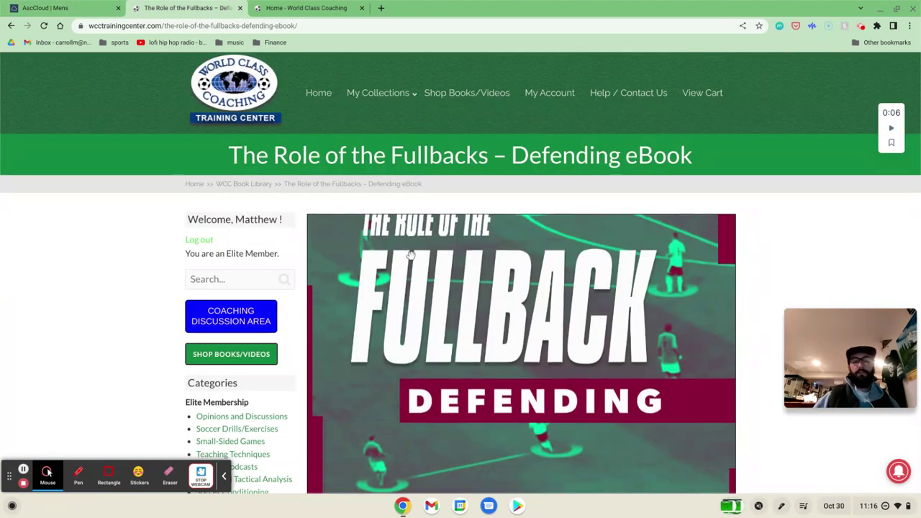
{"action": "scroll", "coordinate": [359, 239], "scroll_direction": "down", "scroll_amount": 3}
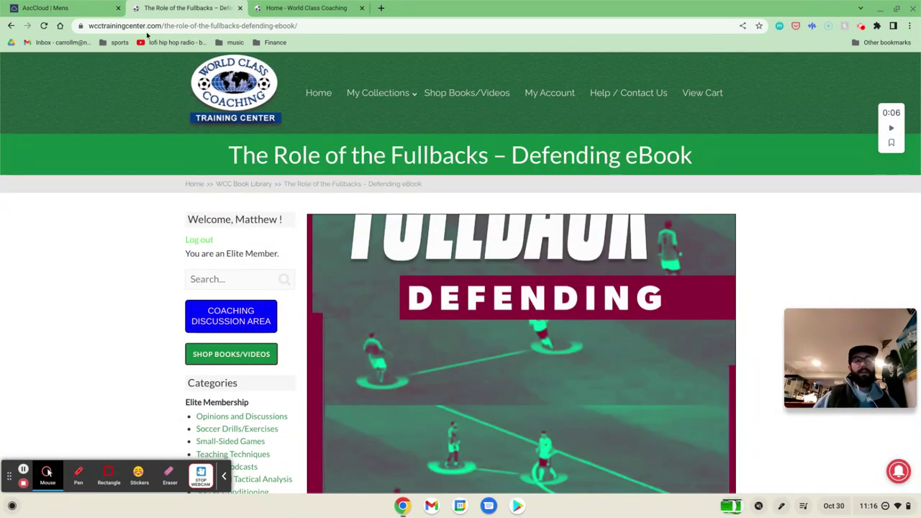
{"action": "left_click", "coordinate": [75, 7]}
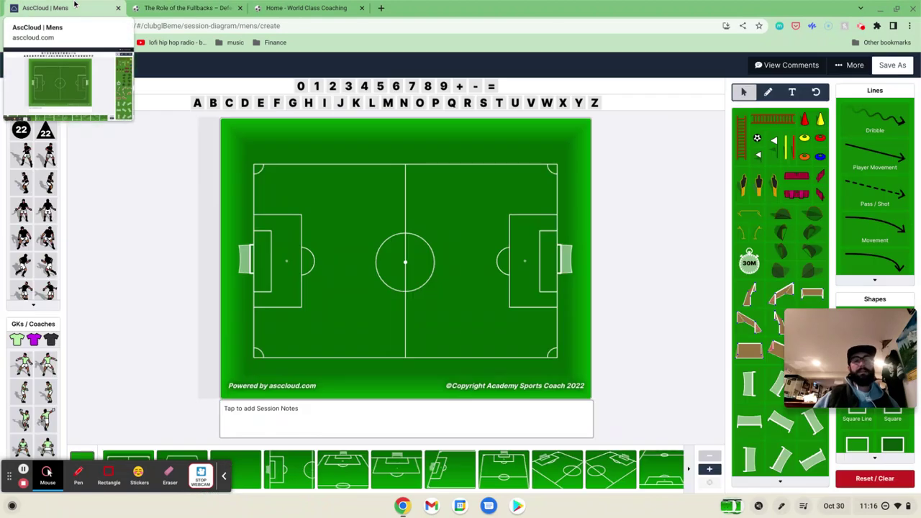